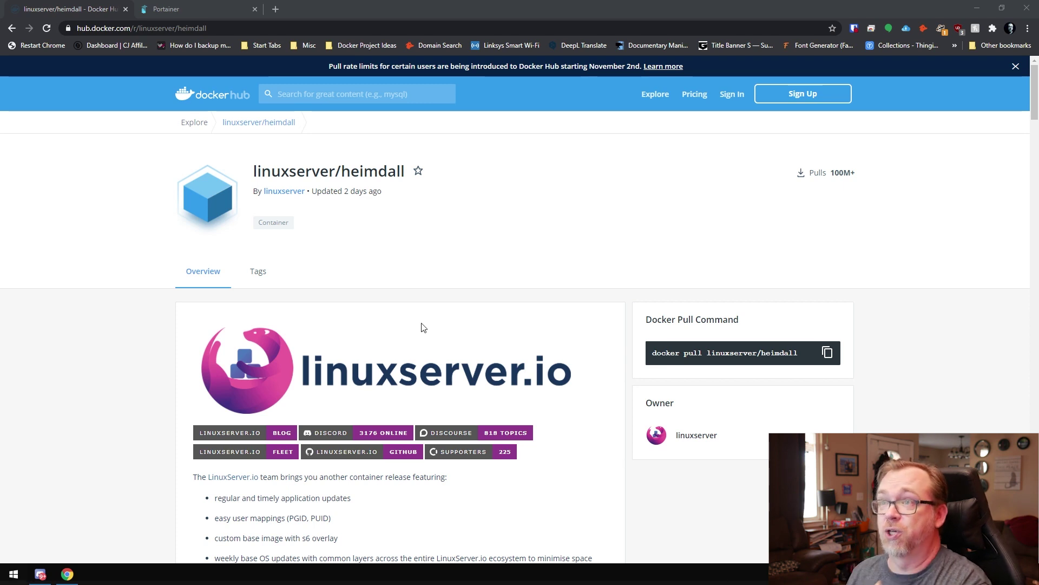
Step: Select Docker Hub's heimdall docker-compose example (version 2.1, ports 80:80, 443:443) and return to Portainer
{"action": "left_click_drag", "start_coordinate": [322, 192], "coordinate": [381, 196]}
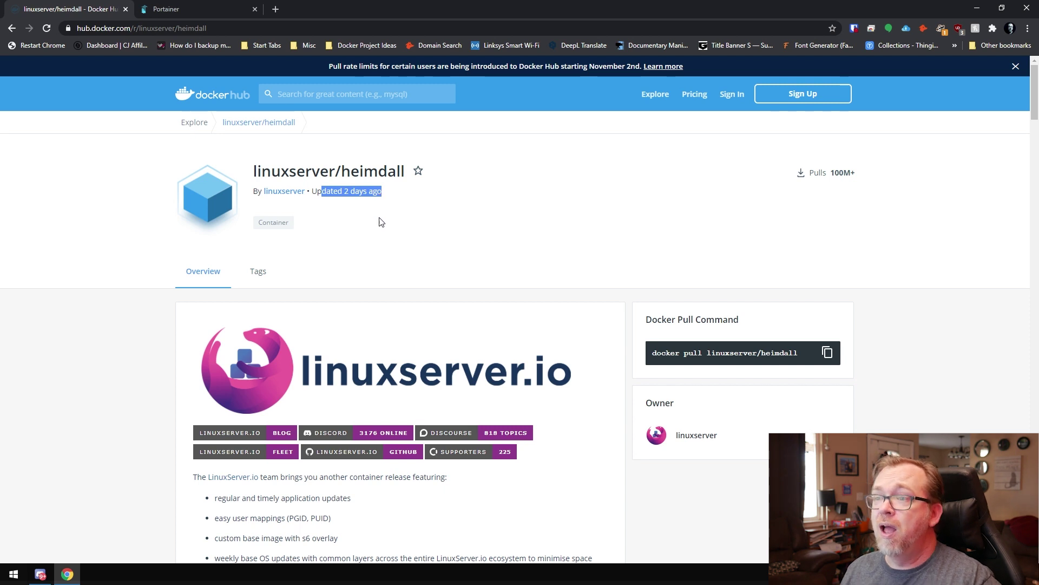
{"action": "scroll", "coordinate": [381, 270], "scroll_direction": "down", "scroll_amount": 5}
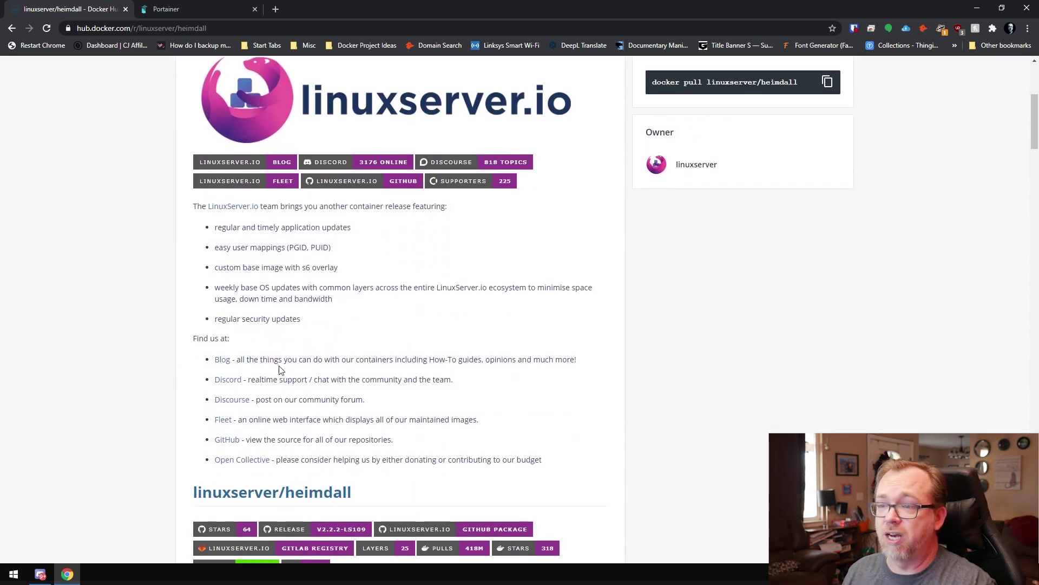
{"action": "scroll", "coordinate": [267, 381], "scroll_direction": "down", "scroll_amount": 2}
{"action": "scroll", "coordinate": [160, 371], "scroll_direction": "down", "scroll_amount": 6}
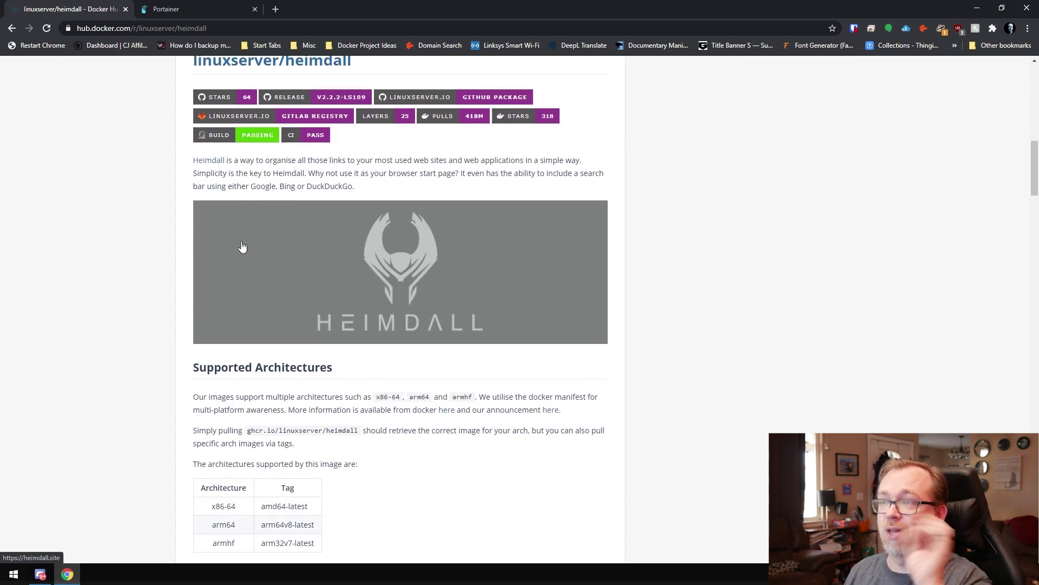
{"action": "scroll", "coordinate": [301, 399], "scroll_direction": "down", "scroll_amount": 2}
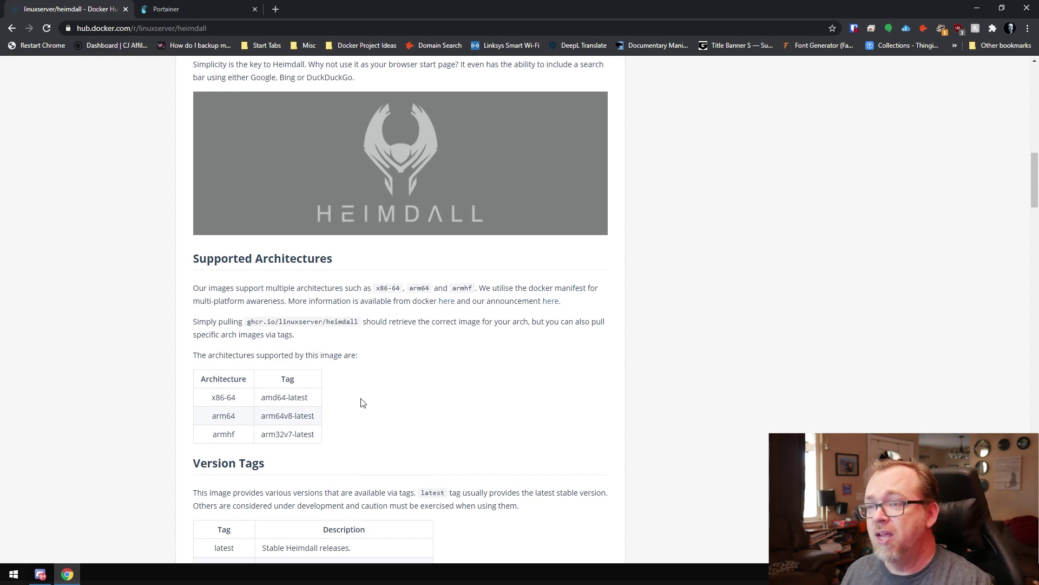
{"action": "scroll", "coordinate": [360, 401], "scroll_direction": "down", "scroll_amount": 3}
{"action": "scroll", "coordinate": [361, 400], "scroll_direction": "down", "scroll_amount": 5}
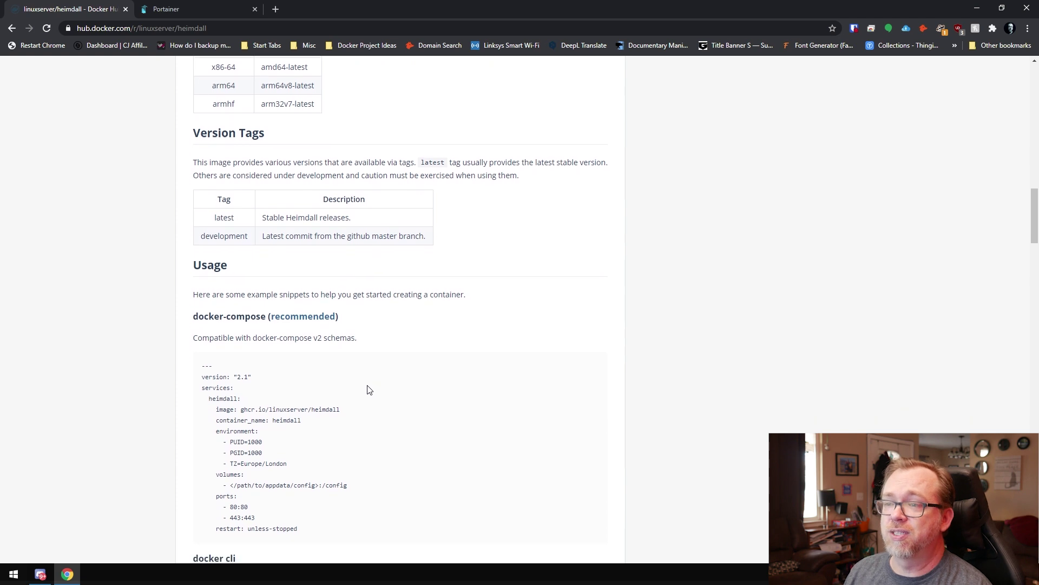
{"action": "left_click_drag", "start_coordinate": [203, 265], "coordinate": [316, 433]}
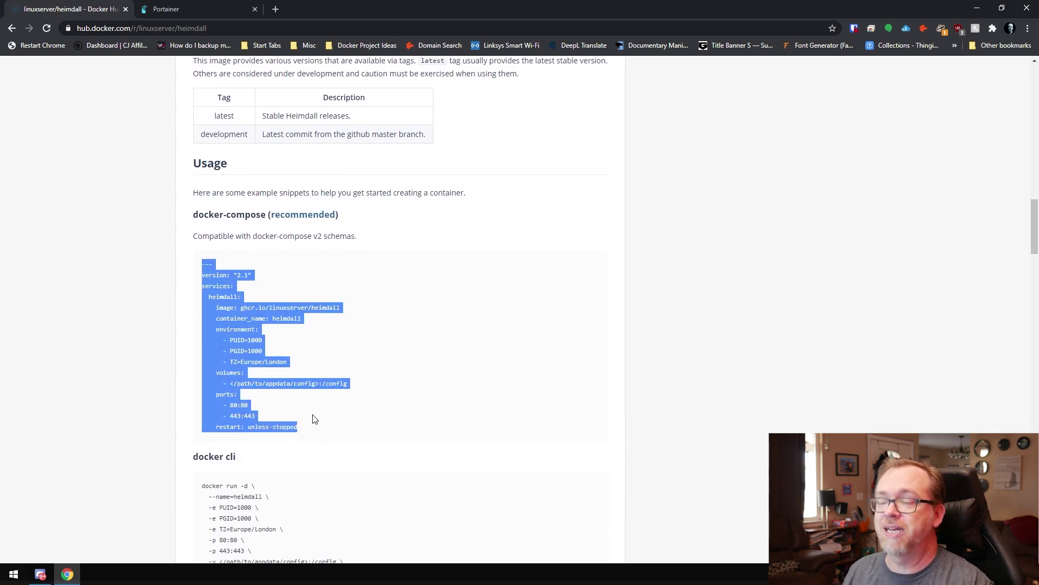
{"action": "left_click", "coordinate": [182, 7]}
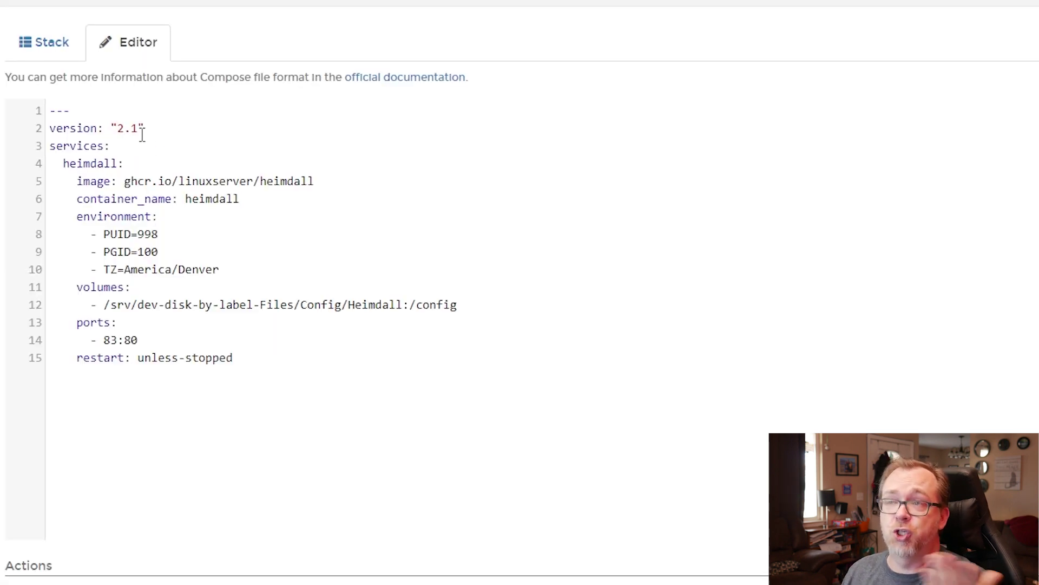
Step: Point out the heimdall service name and the linuxserver/heimdall image in the pasted compose file
{"action": "double_click", "coordinate": [96, 163]}
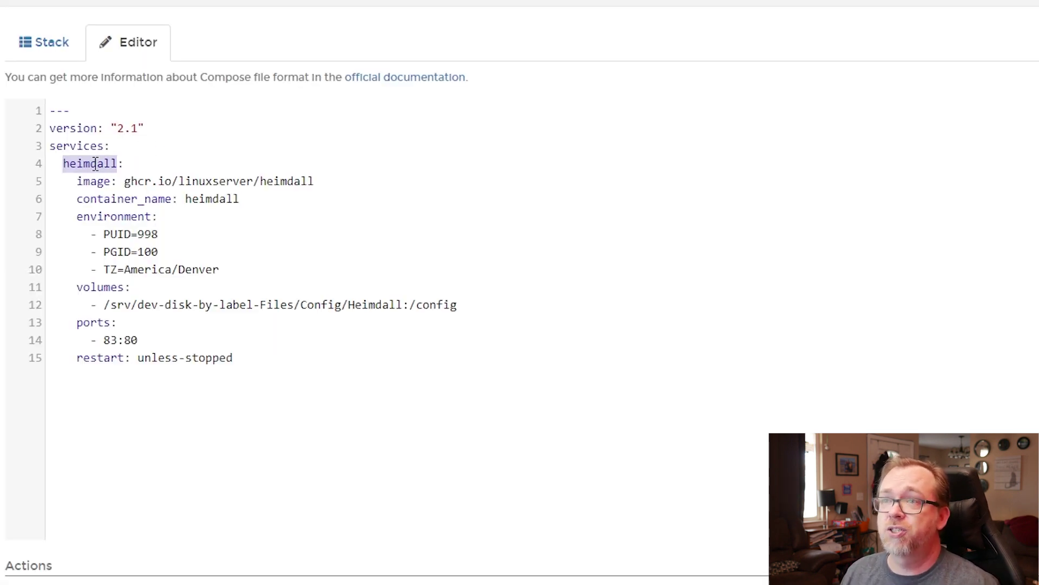
{"action": "left_click", "coordinate": [102, 183]}
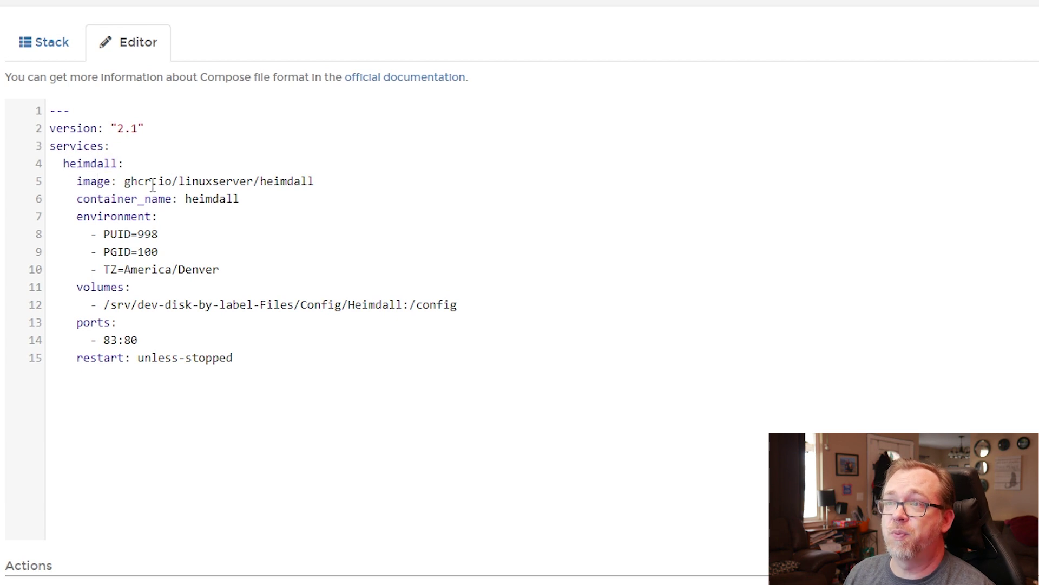
{"action": "left_click_drag", "start_coordinate": [175, 184], "coordinate": [318, 172]}
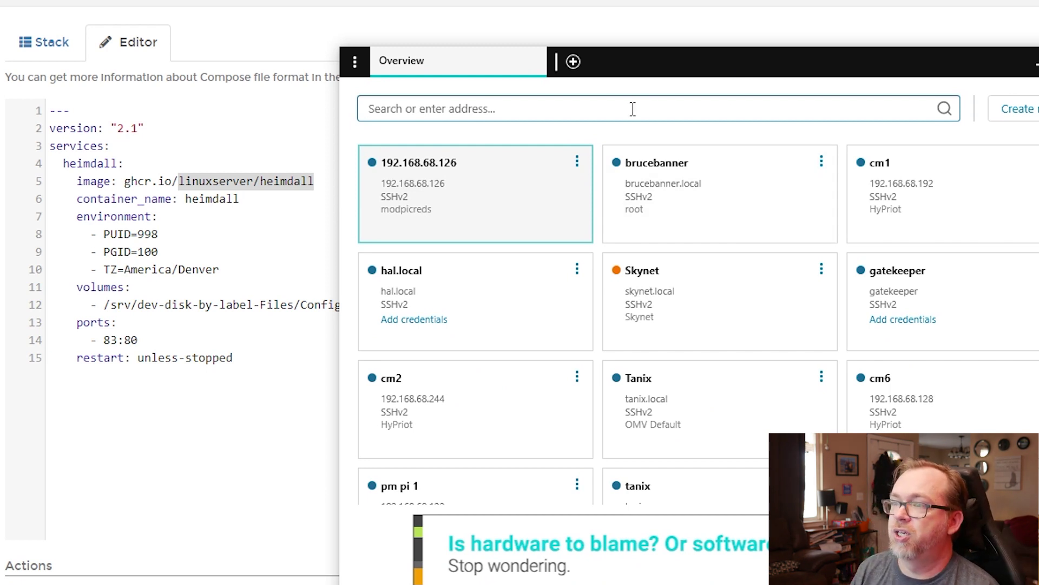
Step: Open an SSH session to hal.local in Solar-PuTTY and log in at the shell
{"action": "type", "text": "hal"}
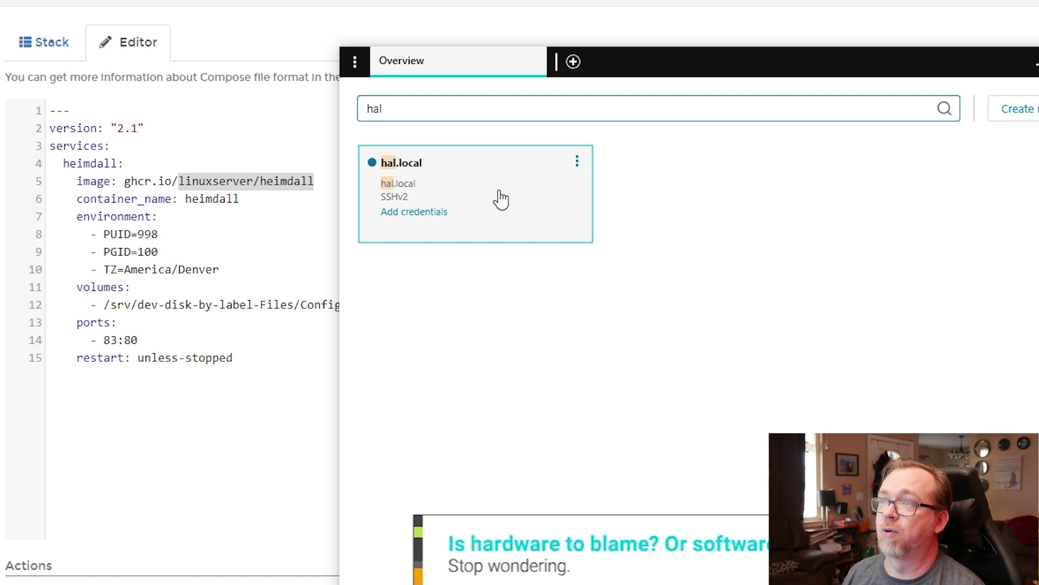
{"action": "left_click", "coordinate": [482, 184]}
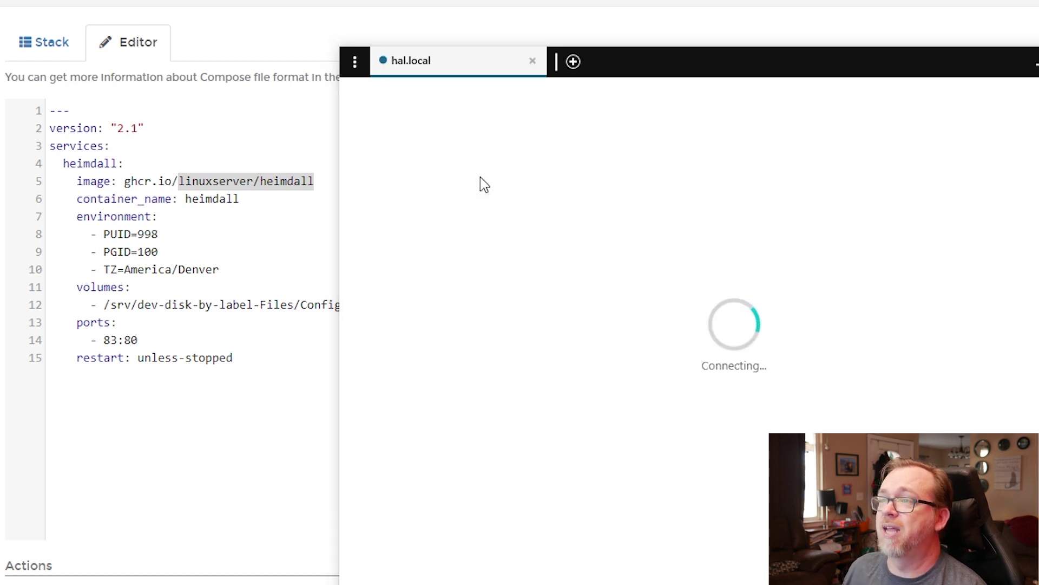
{"action": "type", "text": "pi"}
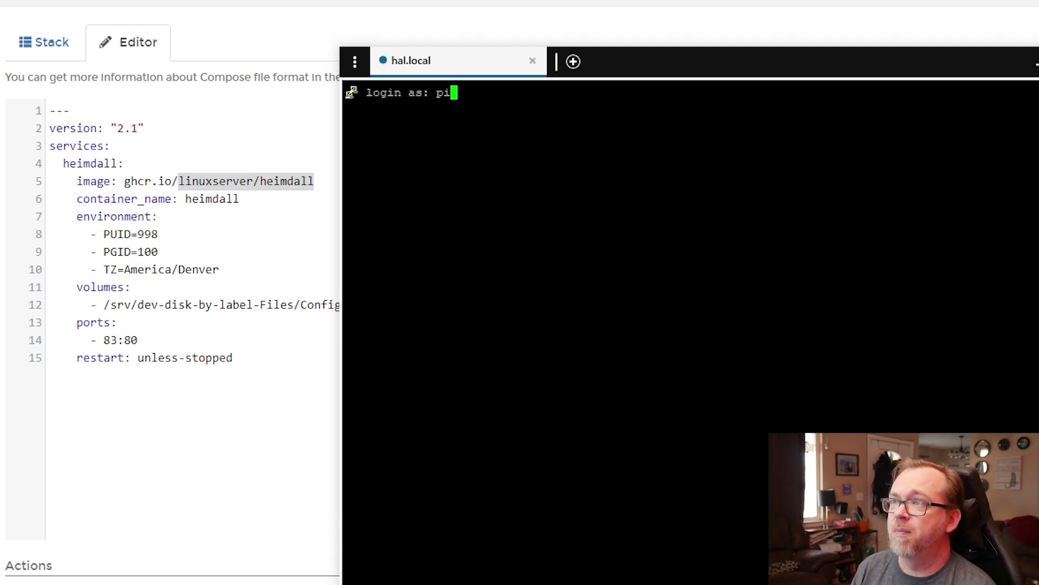
{"action": "key", "text": "Return"}
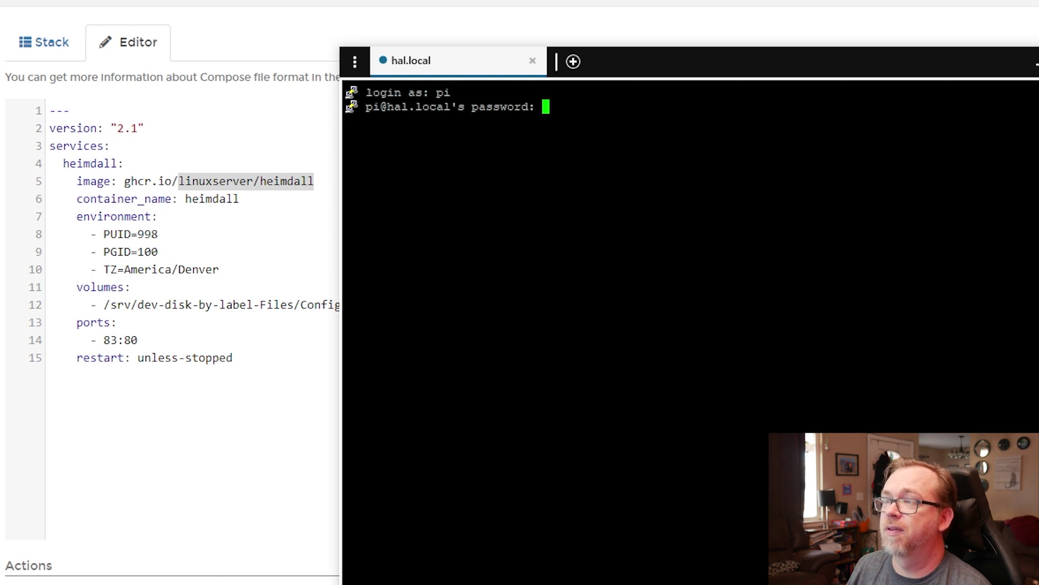
{"action": "key", "text": "Return"}
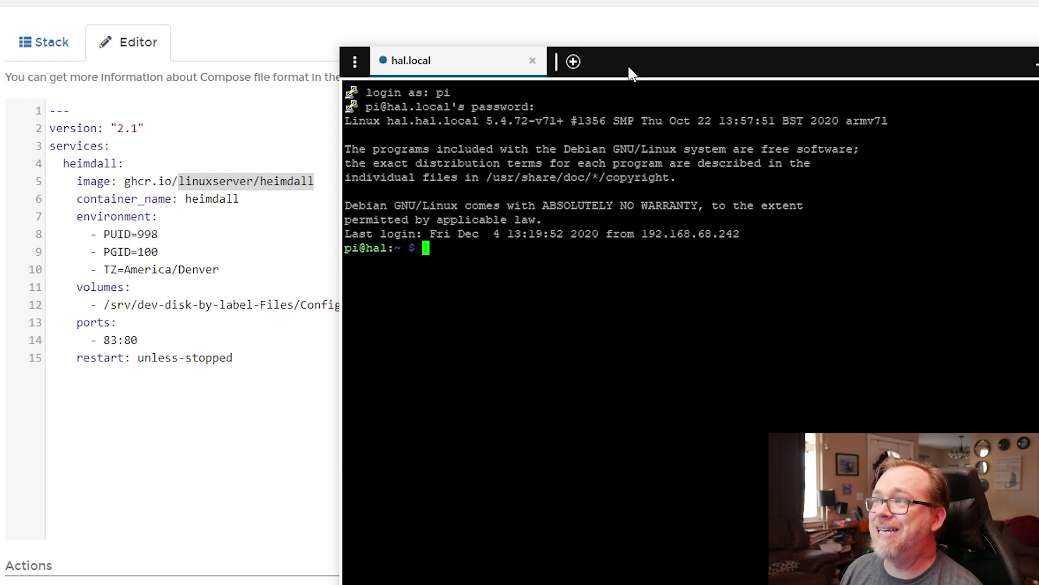
{"action": "left_click_drag", "start_coordinate": [628, 65], "coordinate": [736, 76]}
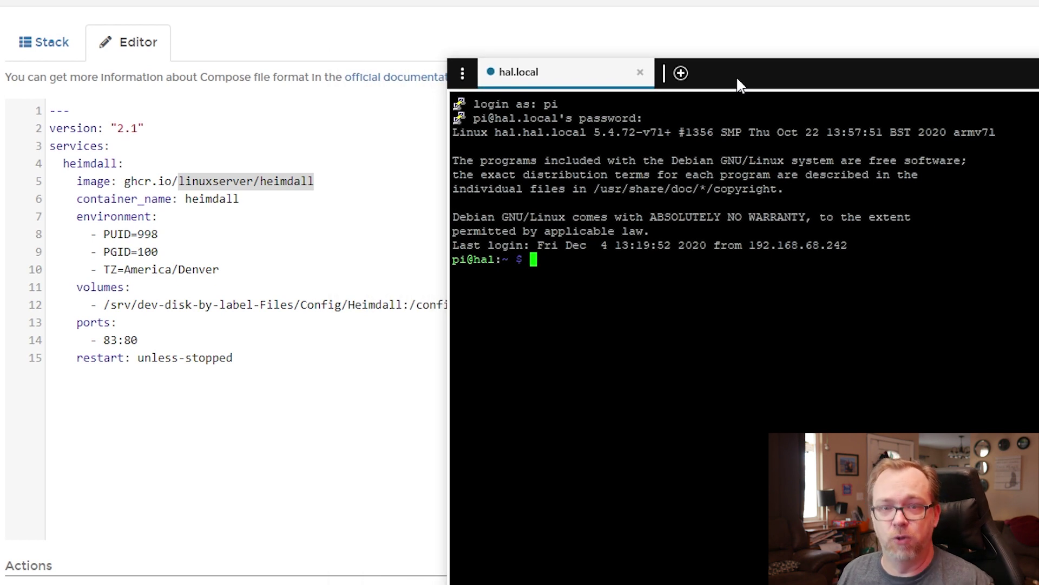
Step: Load the hal.local web interface in a new browser tab
{"action": "key", "text": "alt+Tab"}
{"action": "key", "text": "ctrl+t"}
{"action": "type", "text": "hal"}
{"action": "key", "text": "Return"}
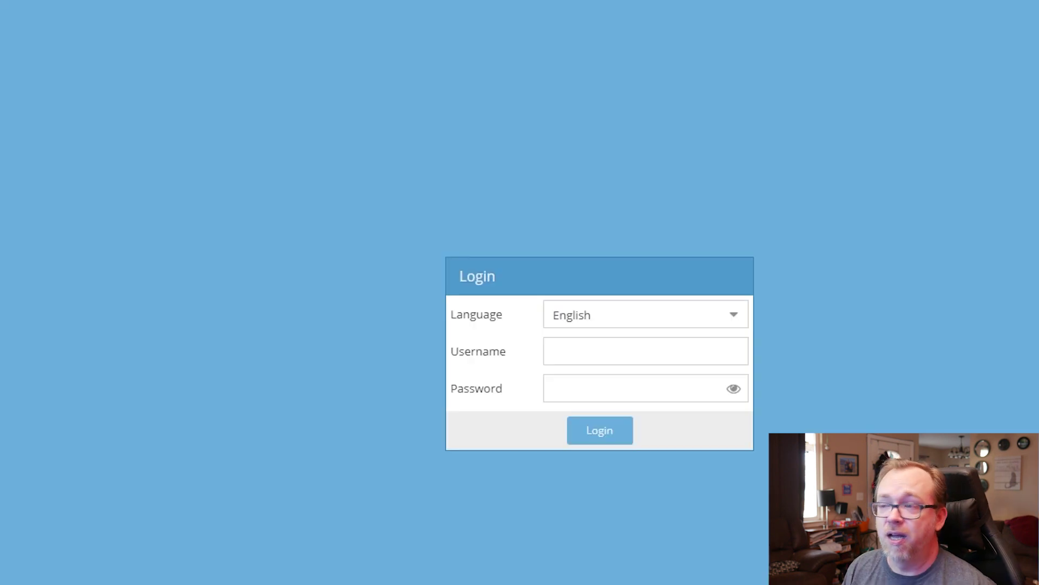
Step: Sign in to OpenMediaVault as admin with the account password, then return to the terminal
{"action": "left_click", "coordinate": [646, 351]}
{"action": "type", "text": "admin"}
{"action": "key", "text": "Tab"}
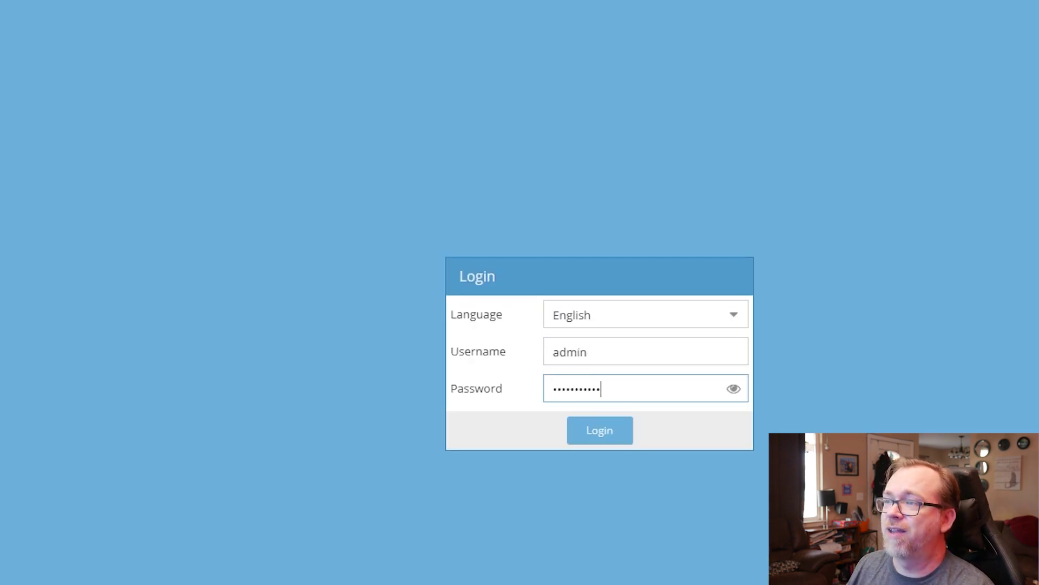
{"action": "key", "text": "Return"}
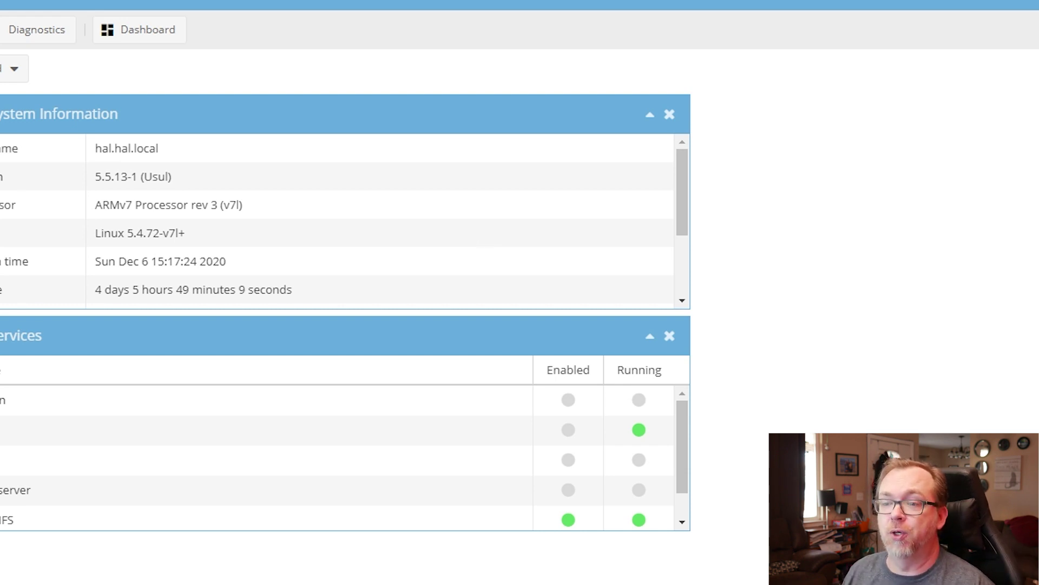
{"action": "key", "text": "alt+Tab"}
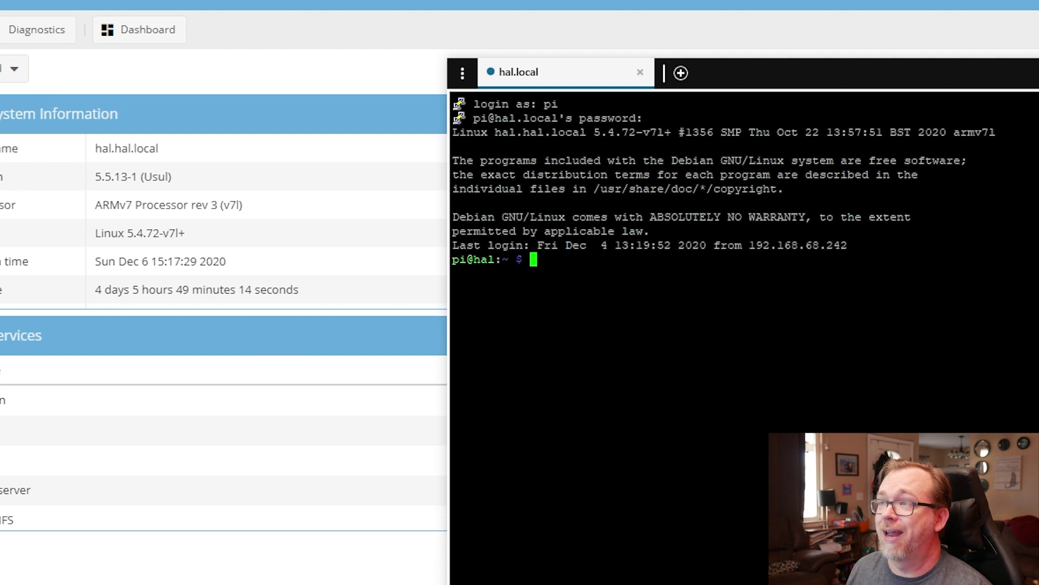
Step: Run `id admin` to reveal the admin user's uid 998 and gid 100
{"action": "type", "text": "id admin"}
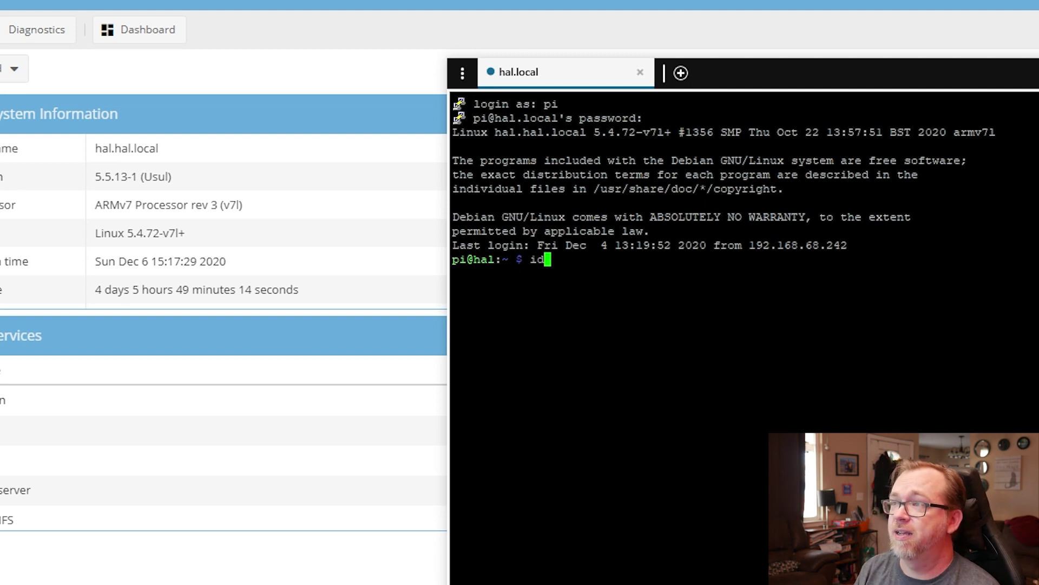
{"action": "key", "text": "Return"}
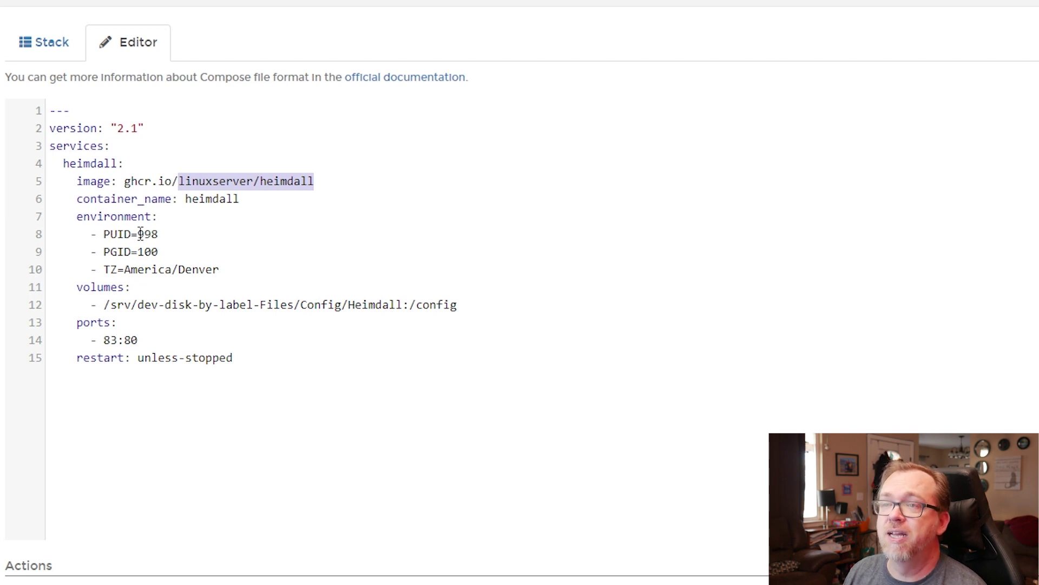
Step: Mark the PUID value 998 in the heimdall stack editor
{"action": "double_click", "coordinate": [140, 234]}
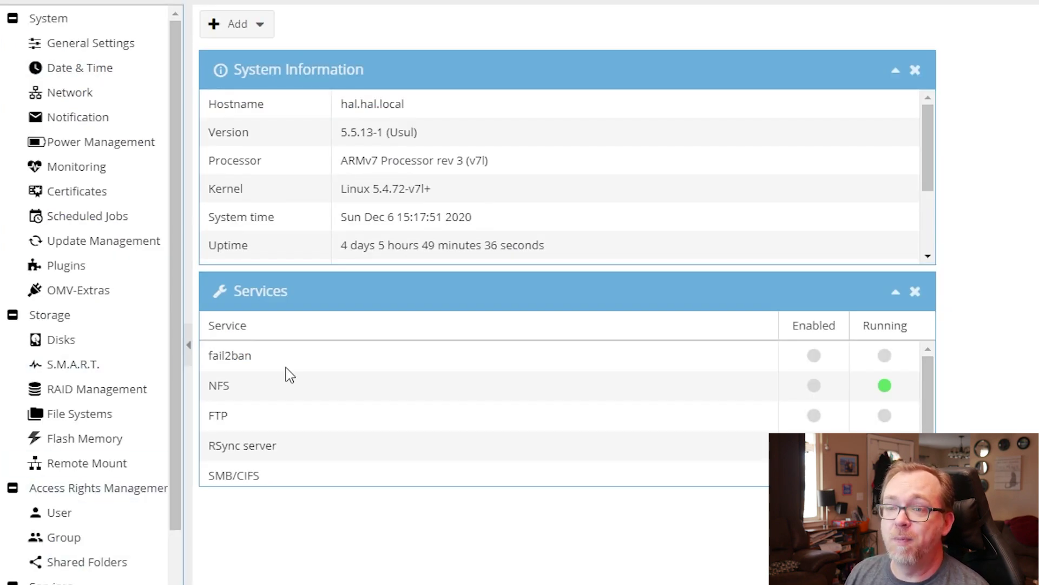
Step: Open Shared Folders and hide, then re-show, the Absolute Path column
{"action": "left_click", "coordinate": [103, 566]}
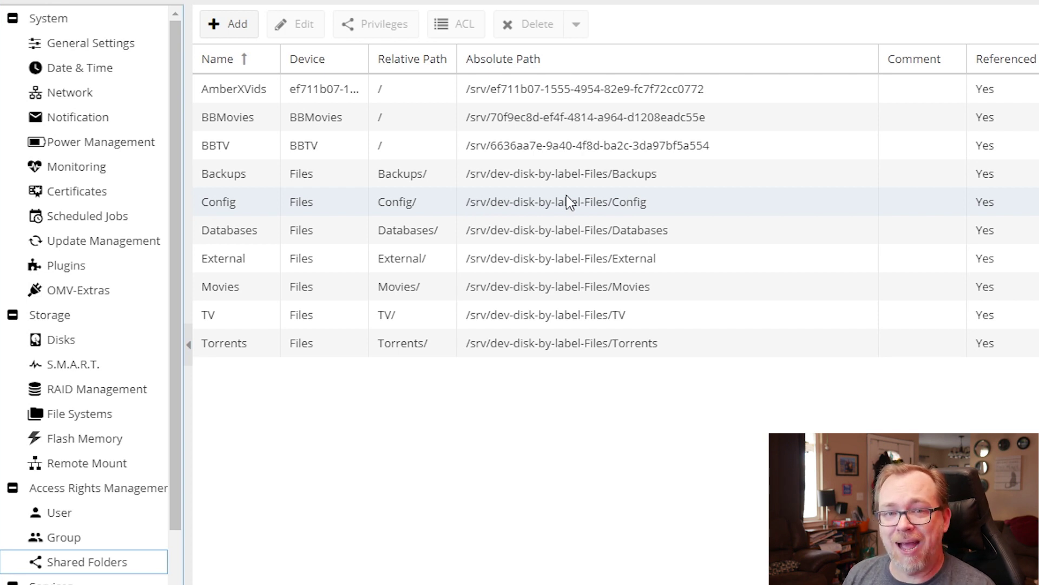
{"action": "left_click", "coordinate": [445, 60]}
{"action": "mouse_move", "coordinate": [475, 153]}
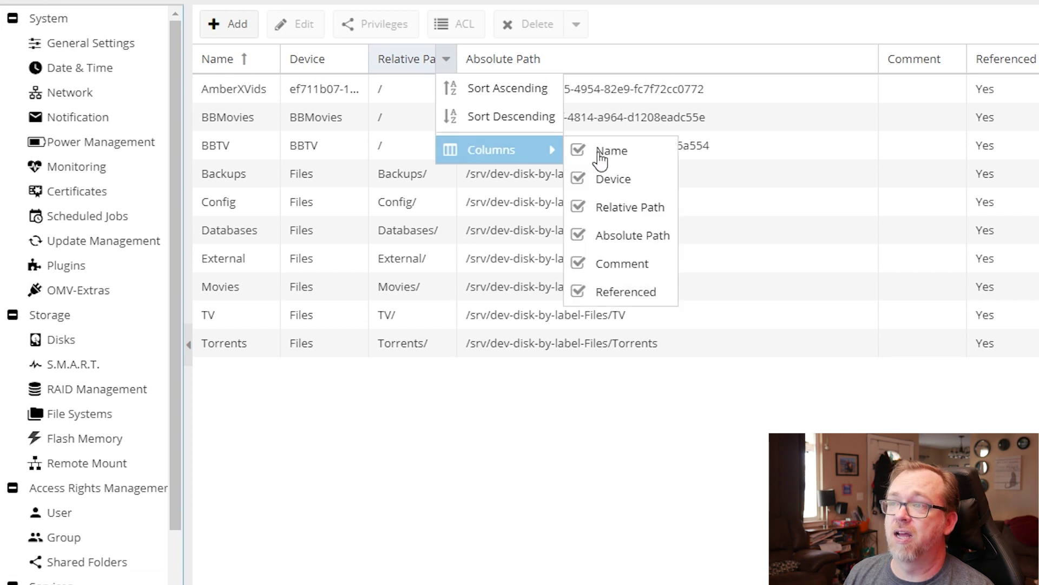
{"action": "left_click", "coordinate": [621, 243]}
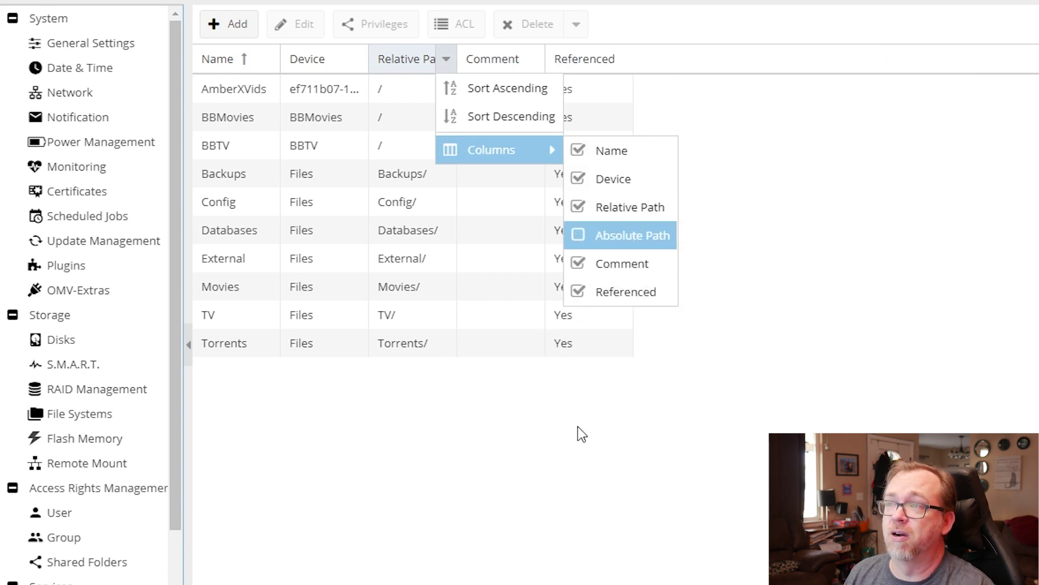
{"action": "left_click", "coordinate": [580, 427]}
{"action": "left_click", "coordinate": [447, 60]}
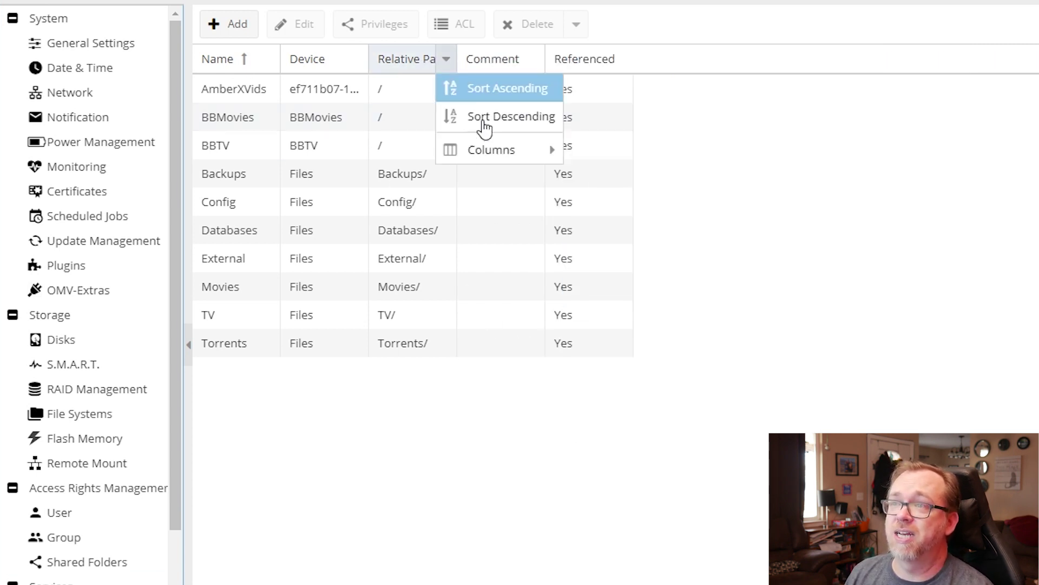
{"action": "mouse_move", "coordinate": [513, 153]}
{"action": "left_click", "coordinate": [594, 433]}
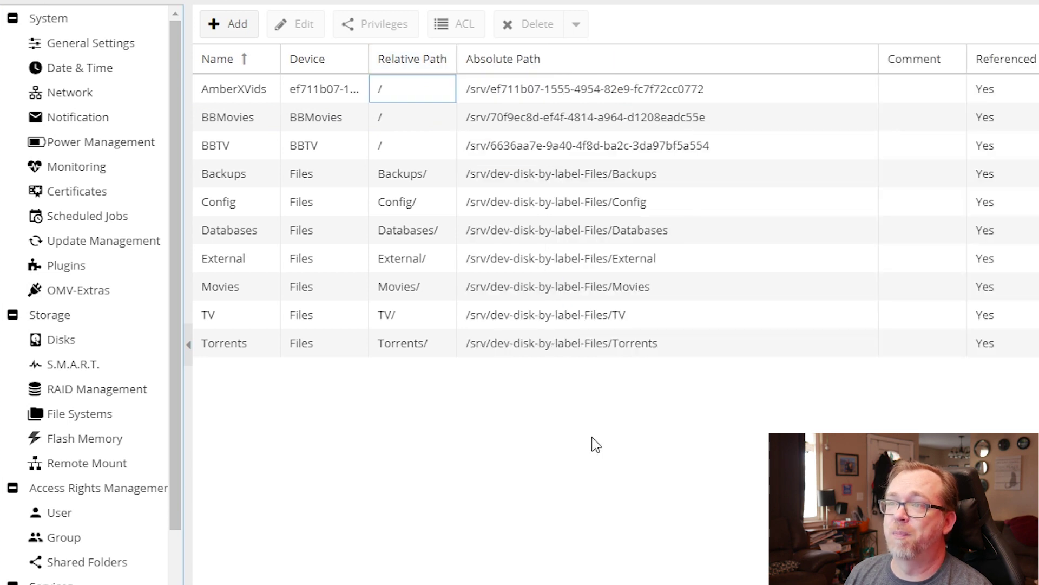
Step: Copy Config's path /srv/dev-disk-by-label-Files/Config via Inspect and select the editor's line-12 host path
{"action": "left_click", "coordinate": [501, 200]}
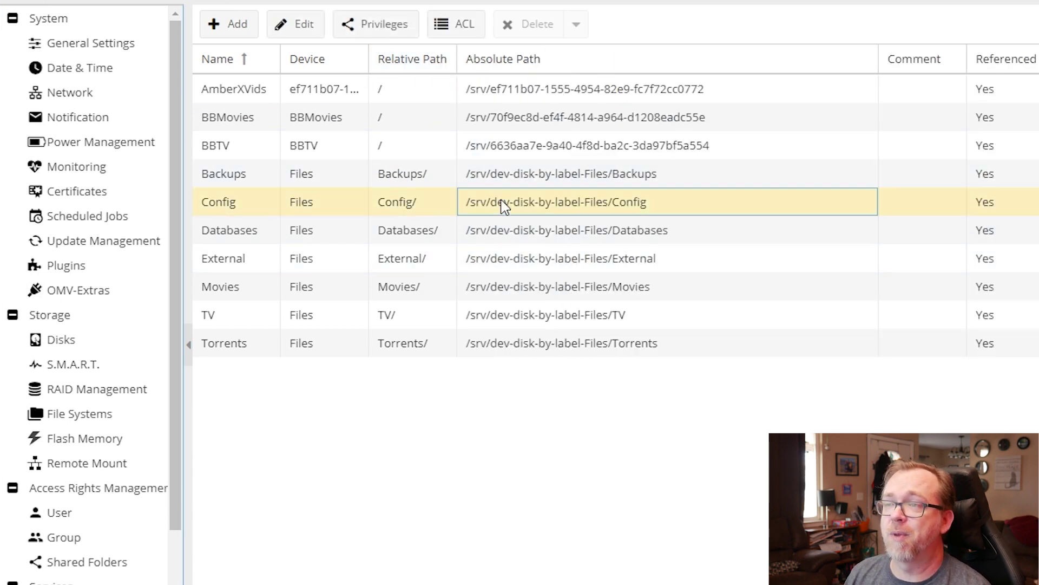
{"action": "right_click", "coordinate": [500, 198]}
{"action": "left_click", "coordinate": [557, 485]}
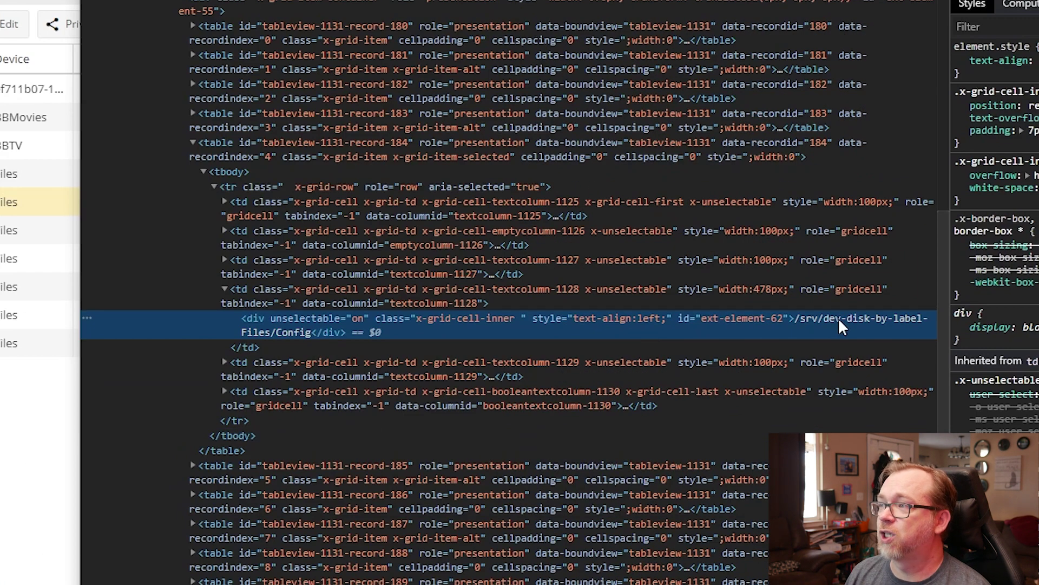
{"action": "double_click", "coordinate": [859, 318]}
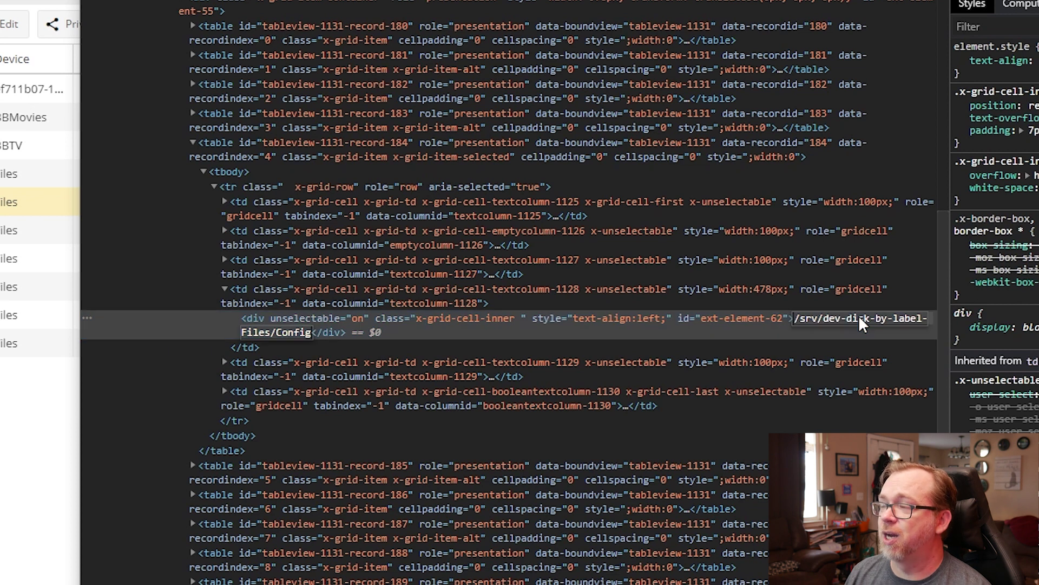
{"action": "right_click", "coordinate": [858, 318]}
{"action": "left_click", "coordinate": [897, 392]}
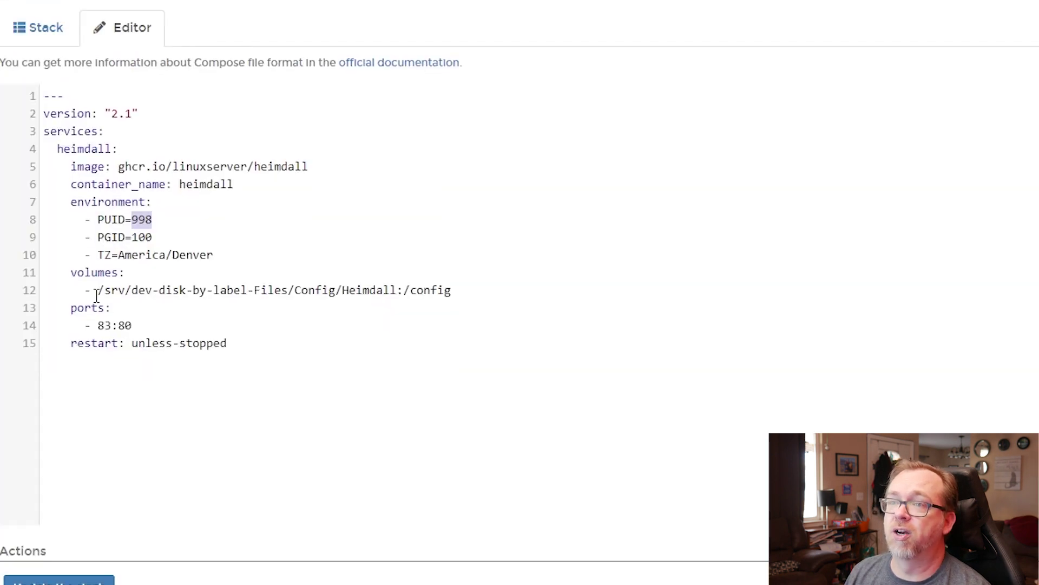
{"action": "left_click_drag", "start_coordinate": [97, 295], "coordinate": [336, 291]}
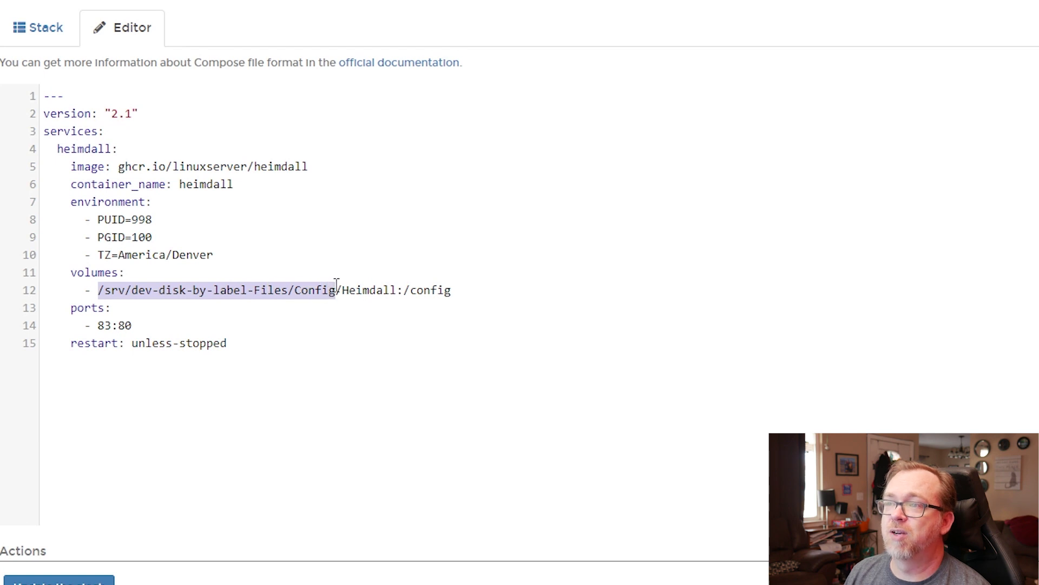
Step: Map /srv/dev-disk-by-label-Files/Config/Heimdall to /config on line 12 and update the stack
{"action": "key", "text": "ctrl+v"}
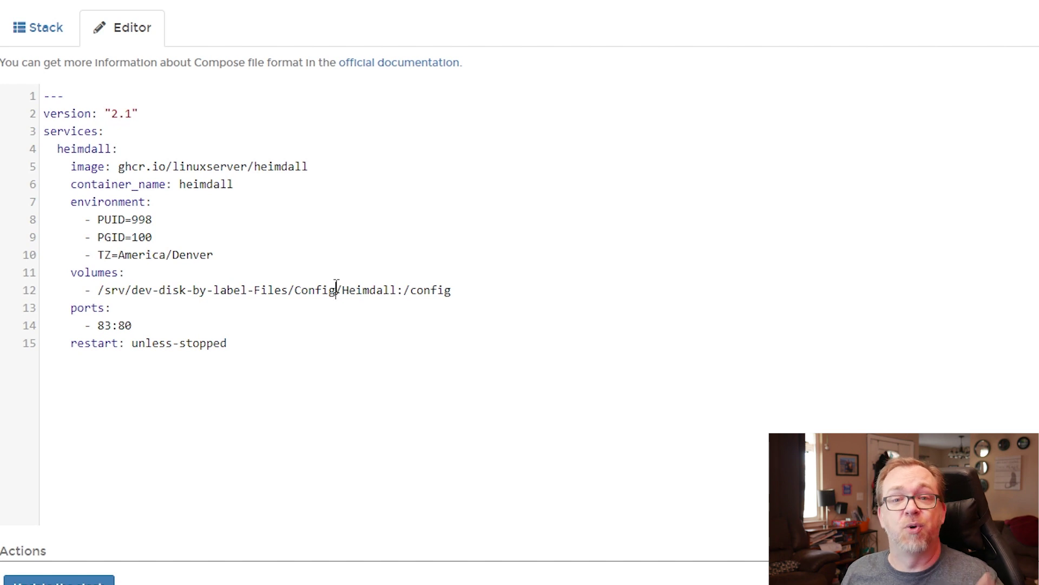
{"action": "left_click_drag", "start_coordinate": [398, 291], "coordinate": [464, 290]}
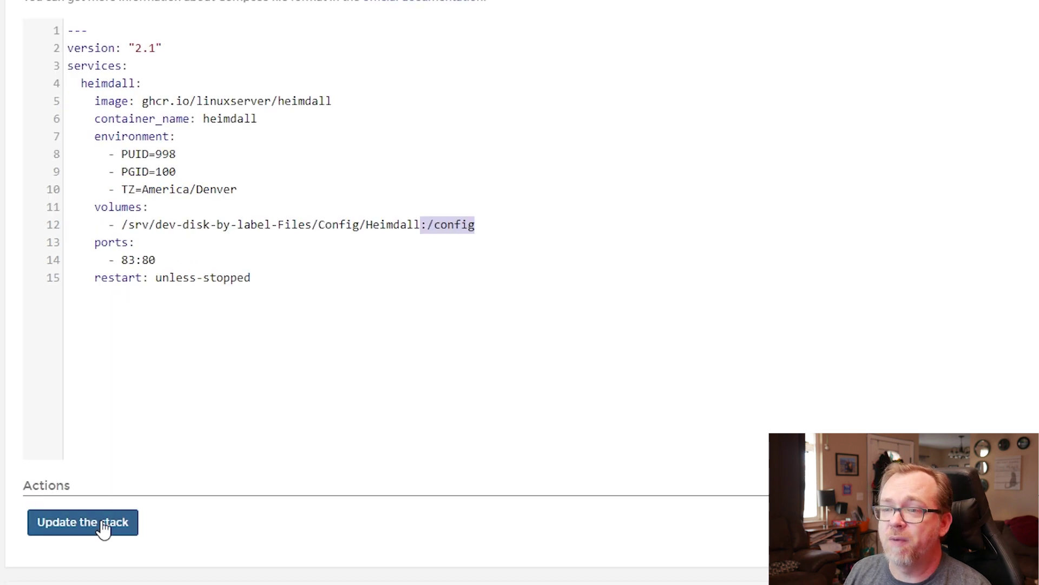
{"action": "left_click", "coordinate": [71, 523]}
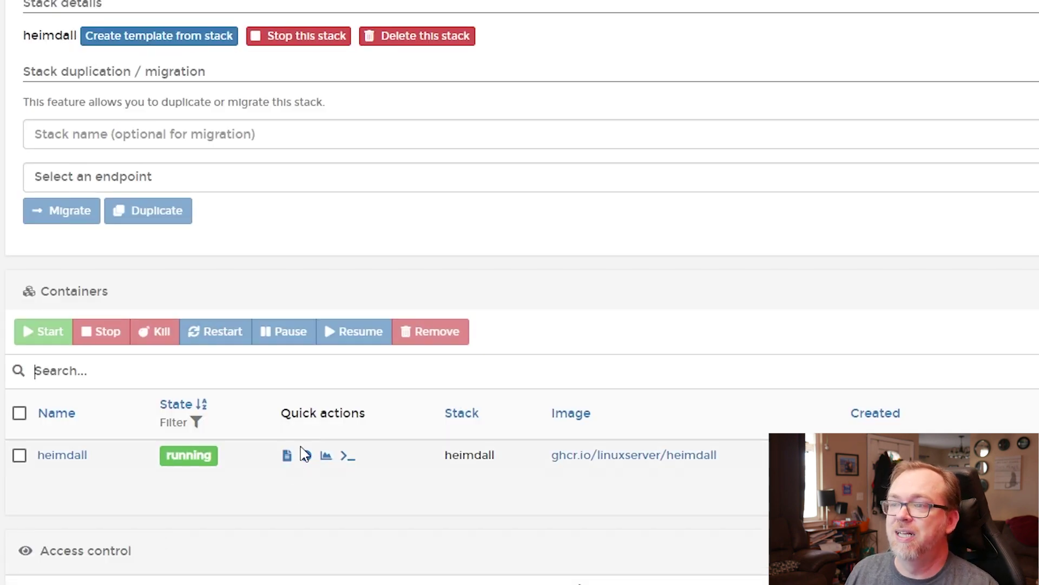
Step: Show the heimdall container's logs, confirming the app key was set and services started
{"action": "left_click", "coordinate": [288, 456]}
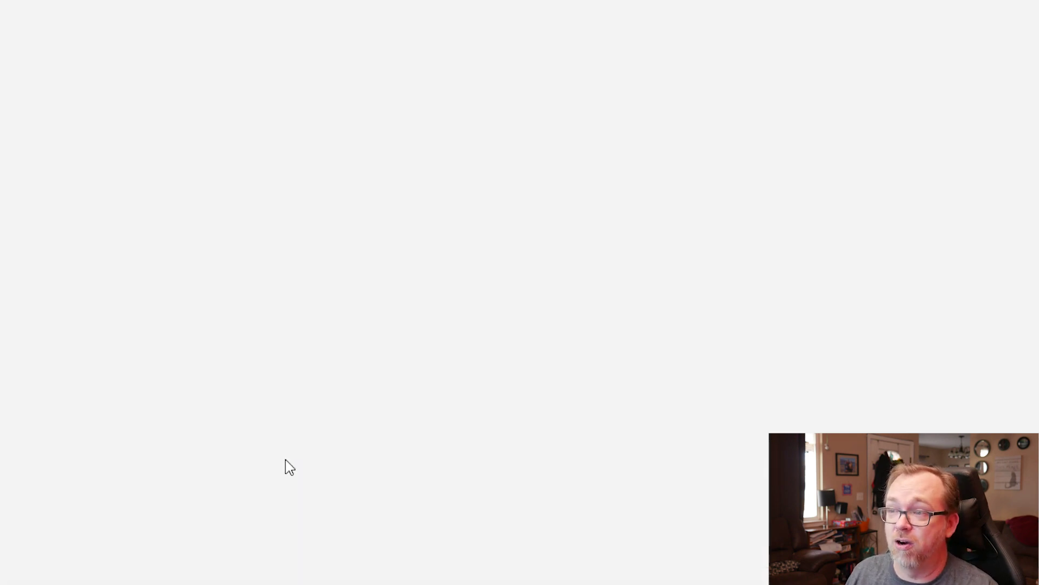
{"action": "scroll", "coordinate": [286, 418], "scroll_direction": "down", "scroll_amount": 1}
{"action": "scroll", "coordinate": [214, 539], "scroll_direction": "down", "scroll_amount": 2}
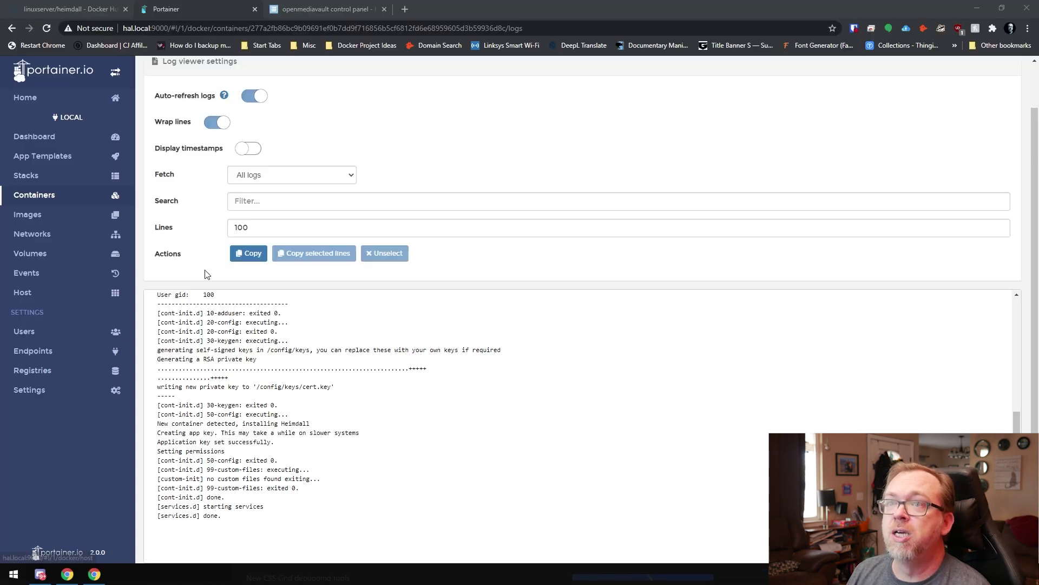
{"action": "scroll", "coordinate": [141, 149], "scroll_direction": "up", "scroll_amount": 10}
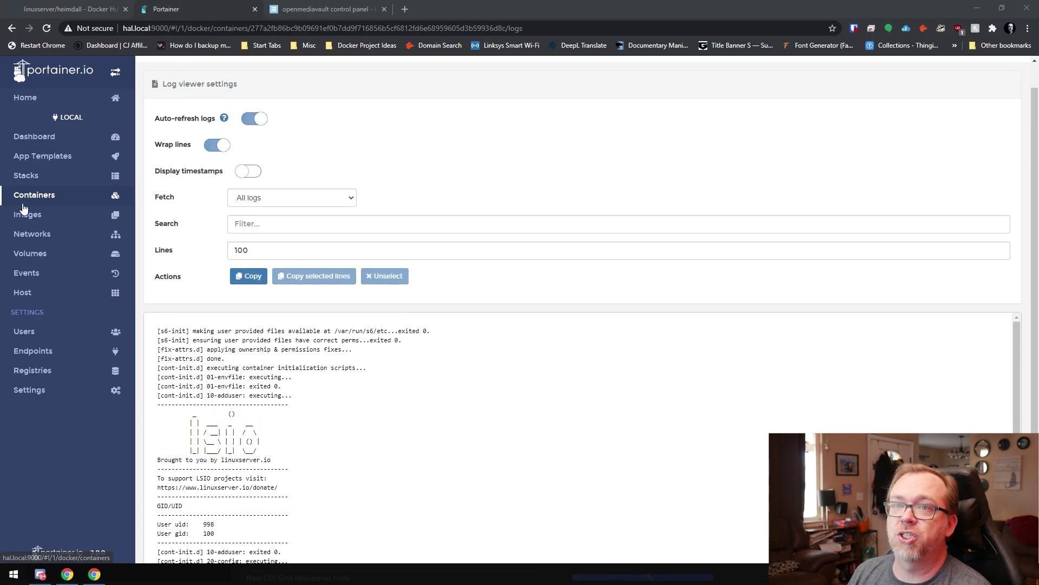
Step: Open Heimdall at hal.local:83 through heimdall's published port link, then return to Portainer
{"action": "left_click", "coordinate": [9, 207]}
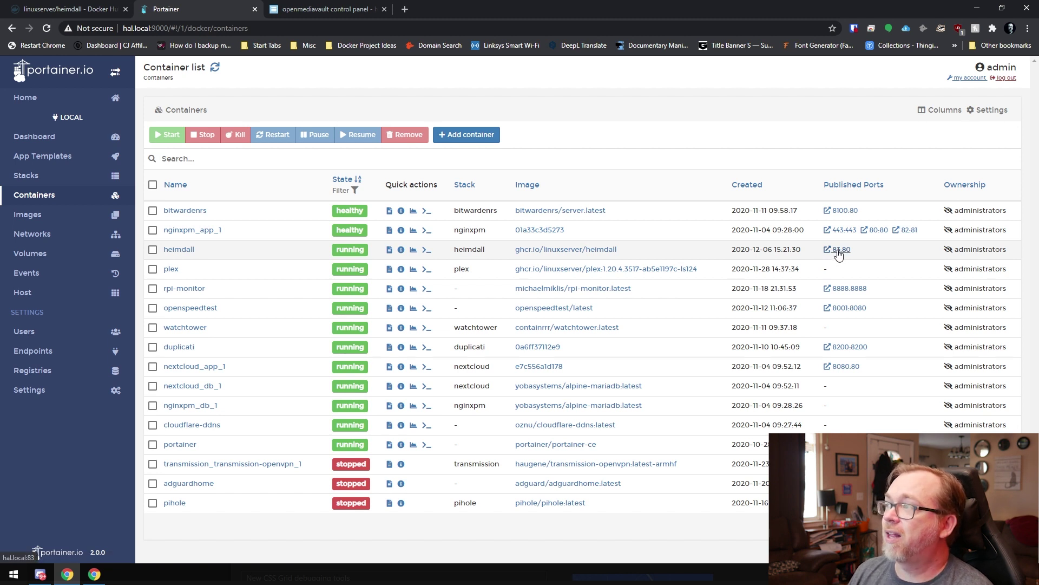
{"action": "left_click", "coordinate": [839, 250]}
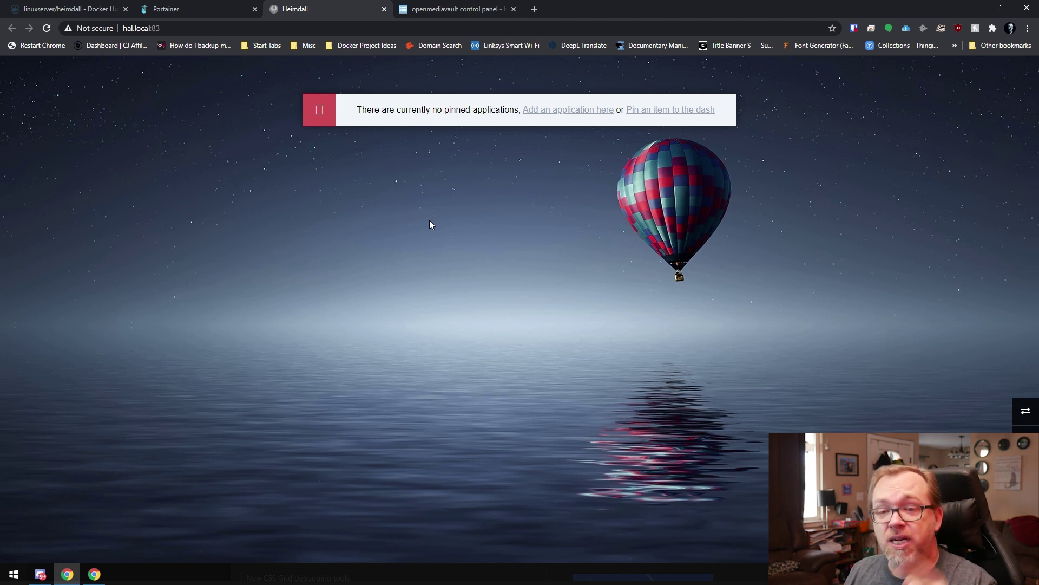
{"action": "left_click", "coordinate": [222, 6]}
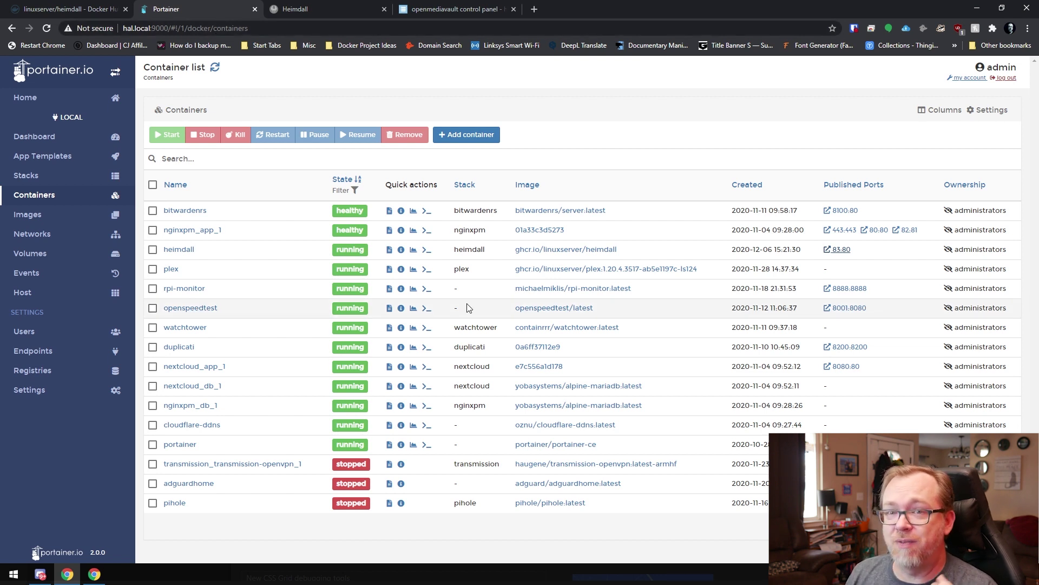
Step: Check the local endpoint's public IP (hal.local) without saving, then return to the container list
{"action": "left_click", "coordinate": [25, 352]}
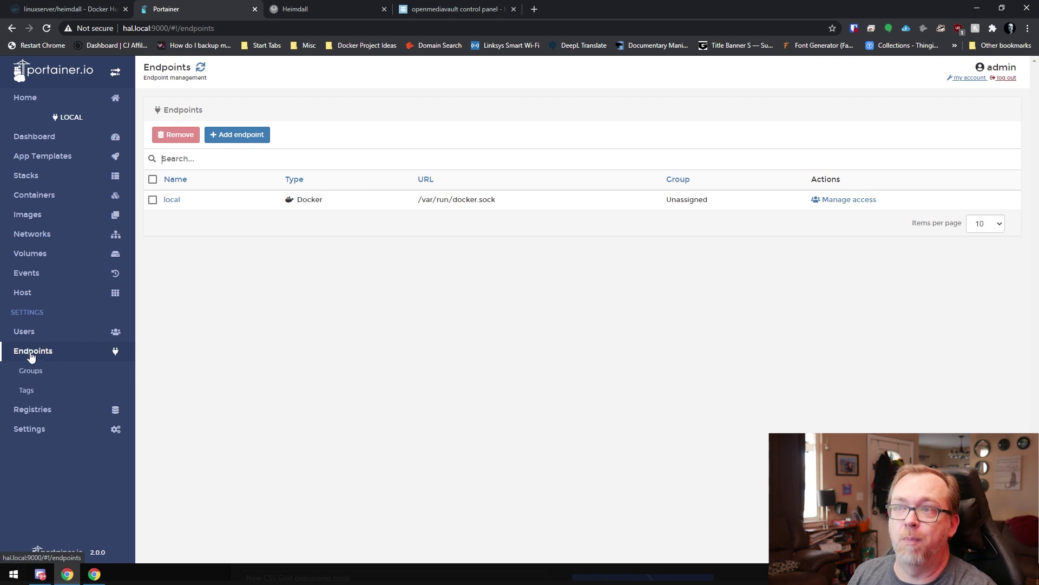
{"action": "left_click", "coordinate": [171, 199]}
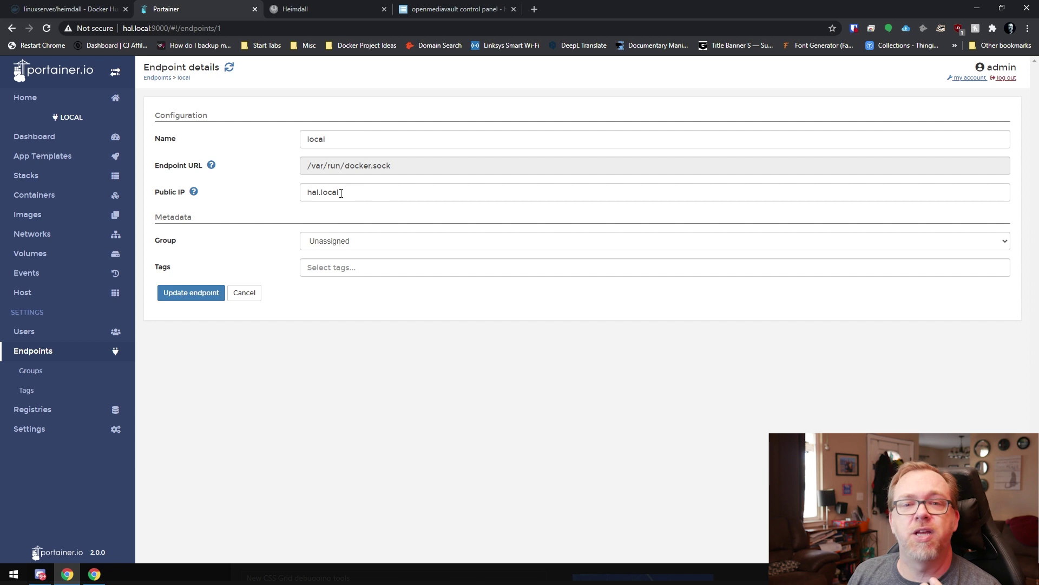
{"action": "double_click", "coordinate": [358, 190]}
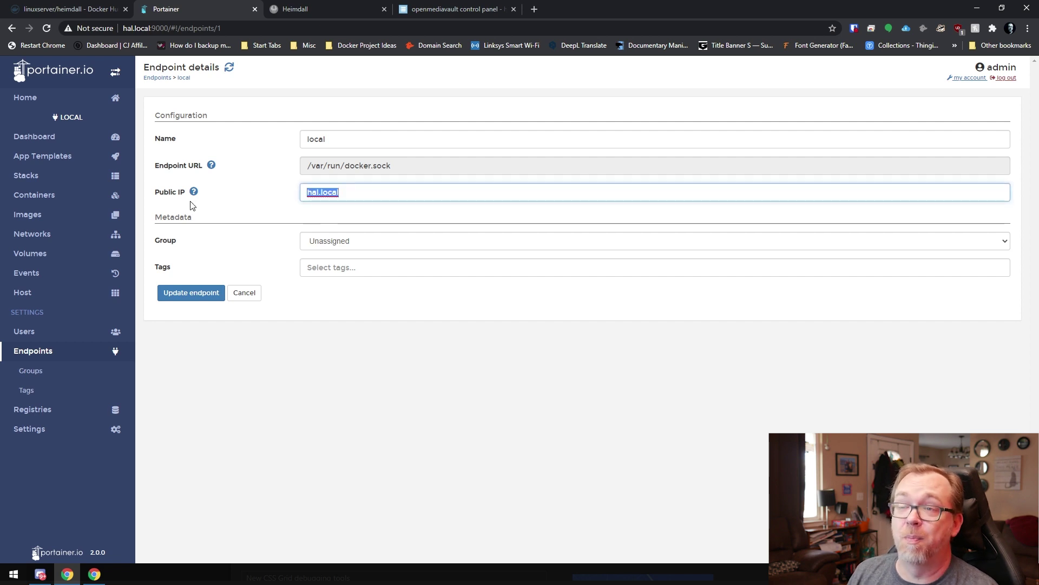
{"action": "left_click", "coordinate": [243, 294]}
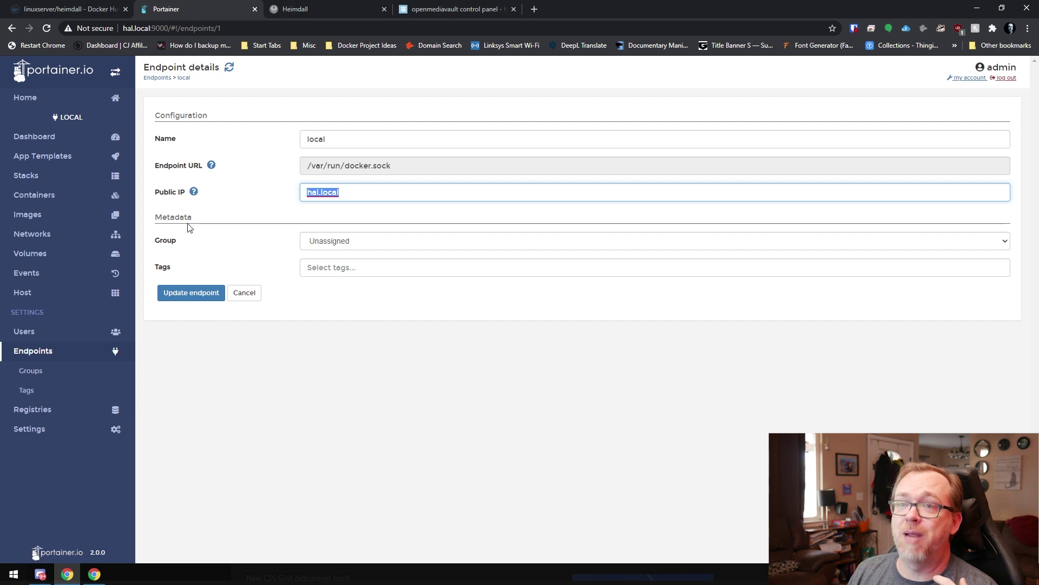
{"action": "left_click", "coordinate": [36, 195]}
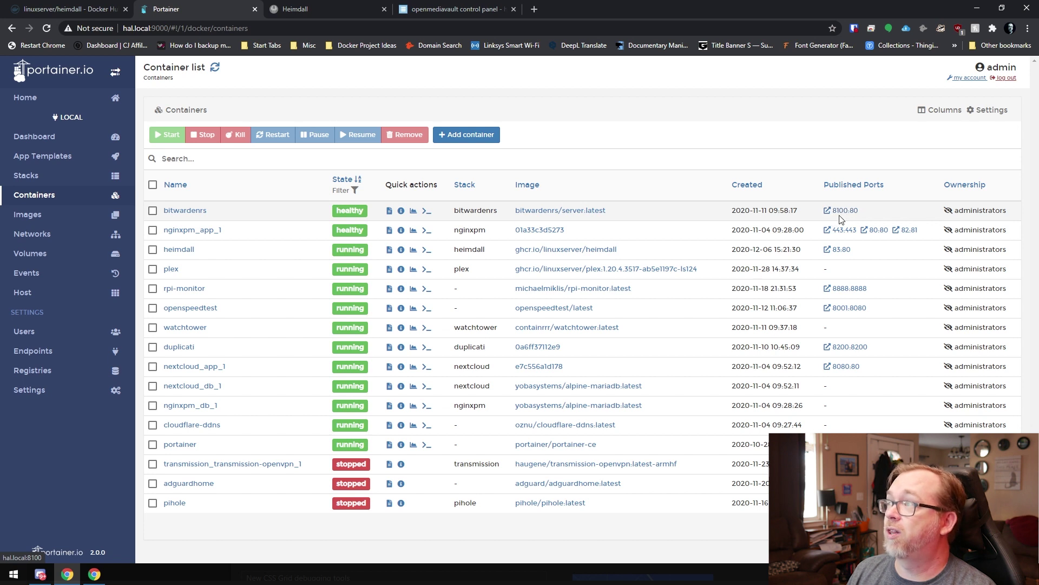
Step: Briefly open and close the bitwarden page, then open Heimdall's Add application form
{"action": "left_click", "coordinate": [834, 216]}
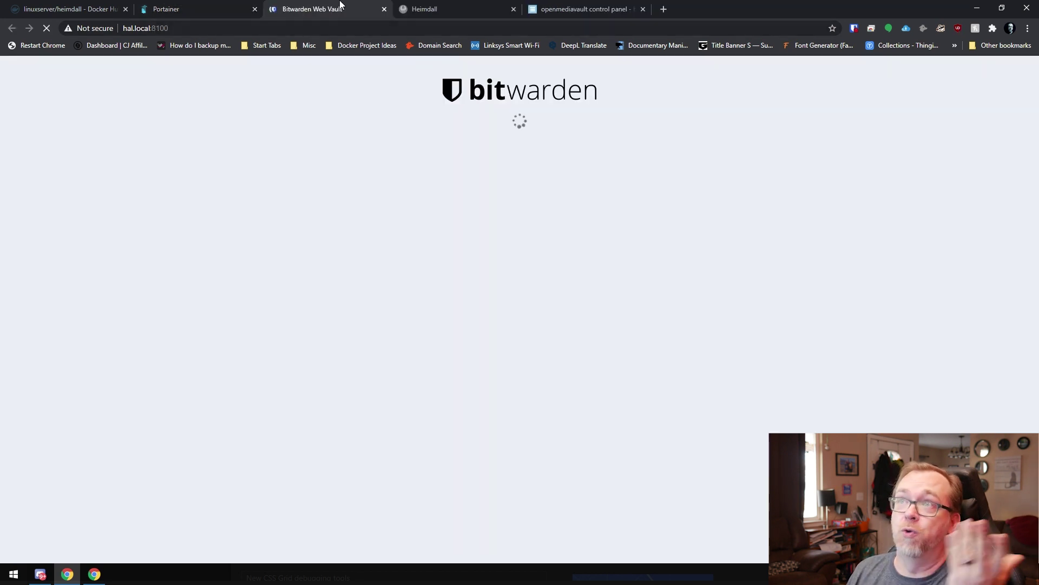
{"action": "middle_click", "coordinate": [340, 5]}
{"action": "left_click", "coordinate": [333, 1]}
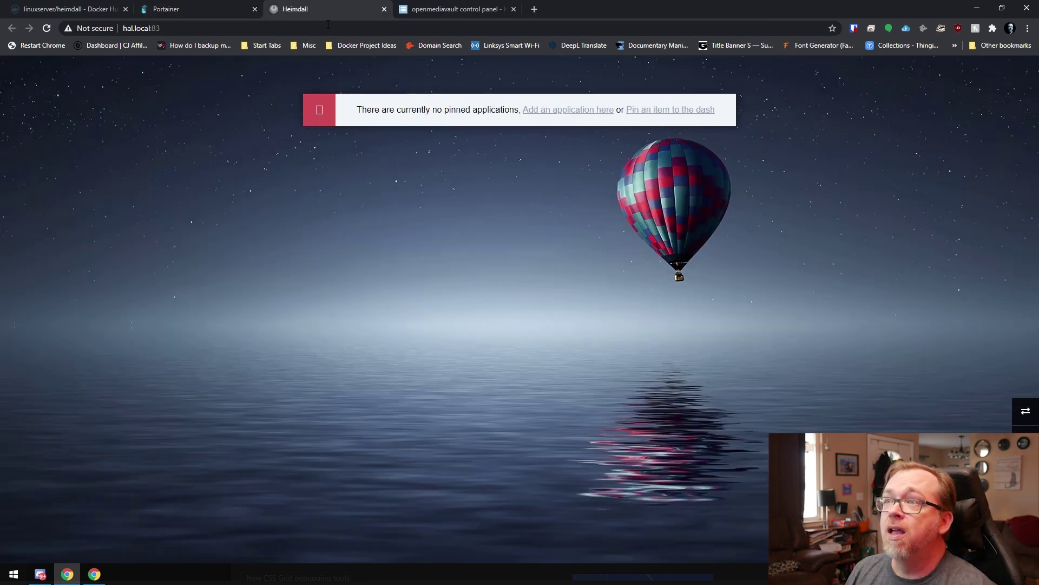
{"action": "left_click", "coordinate": [587, 117]}
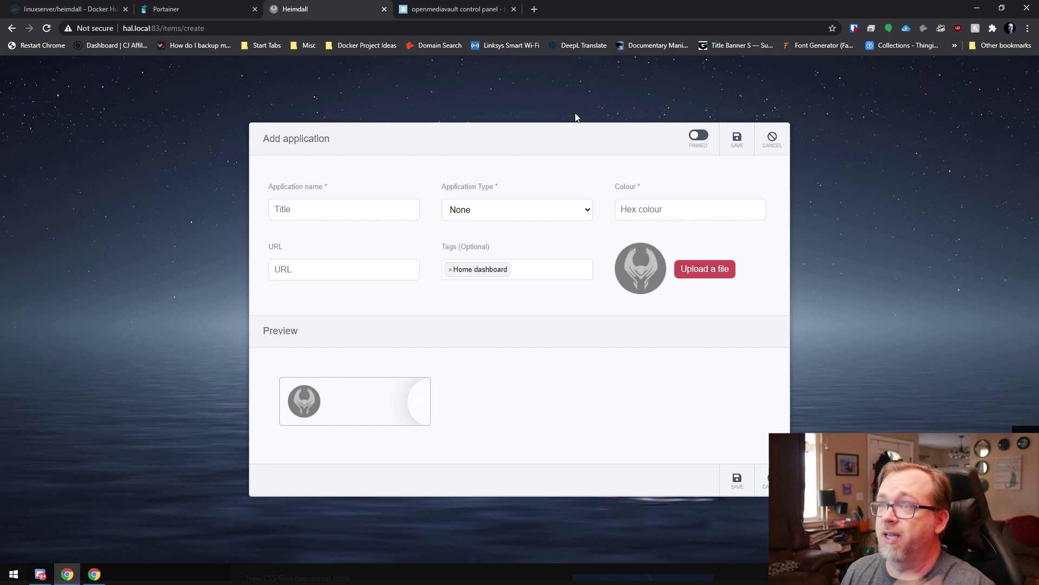
{"action": "left_click", "coordinate": [334, 213]}
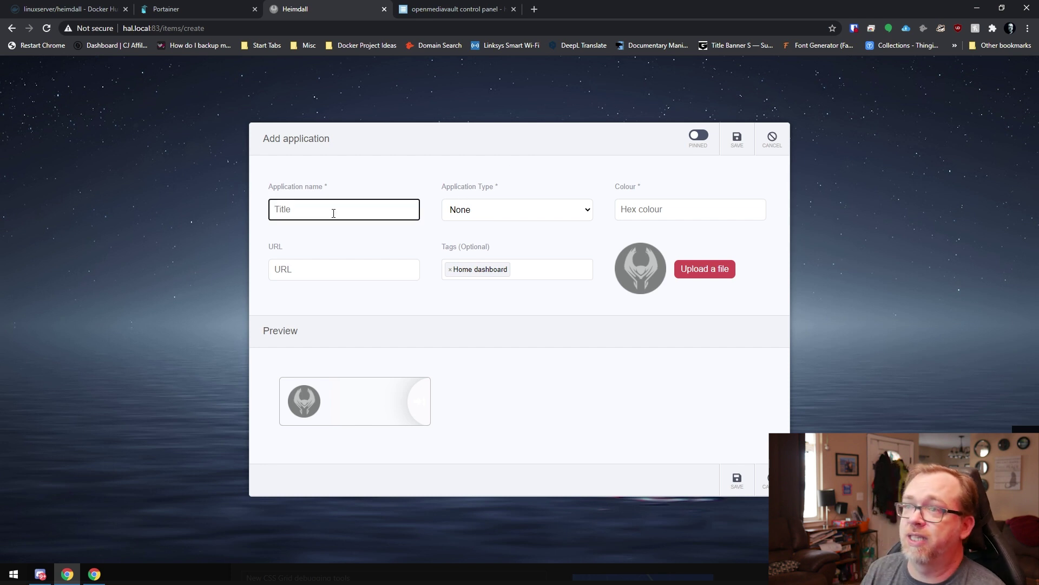
Step: Copy the duplicati 8200:8200 port link from Portainer and type 'Dupli' as the application name
{"action": "left_click", "coordinate": [155, 6]}
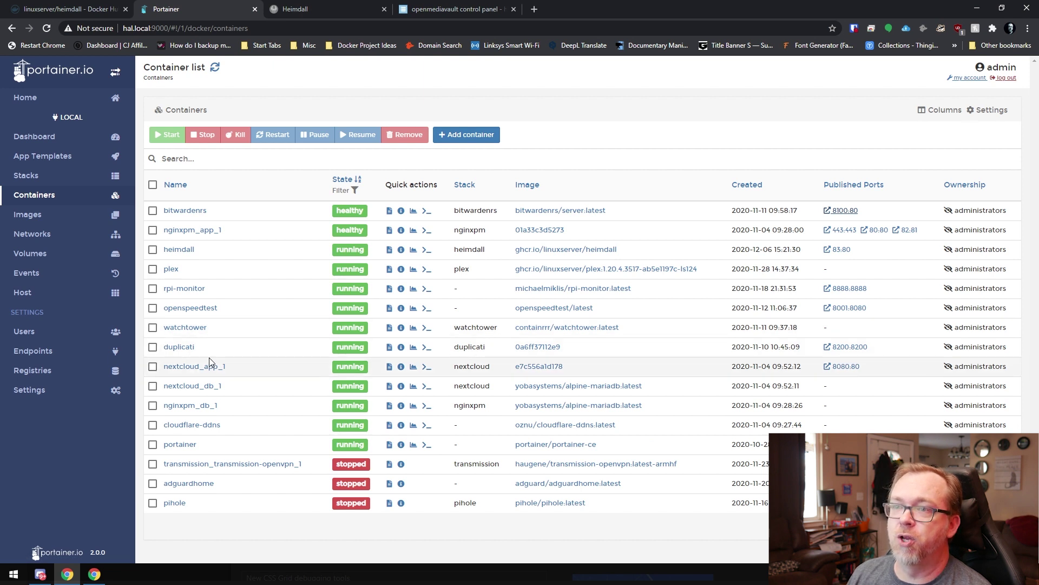
{"action": "right_click", "coordinate": [843, 348]}
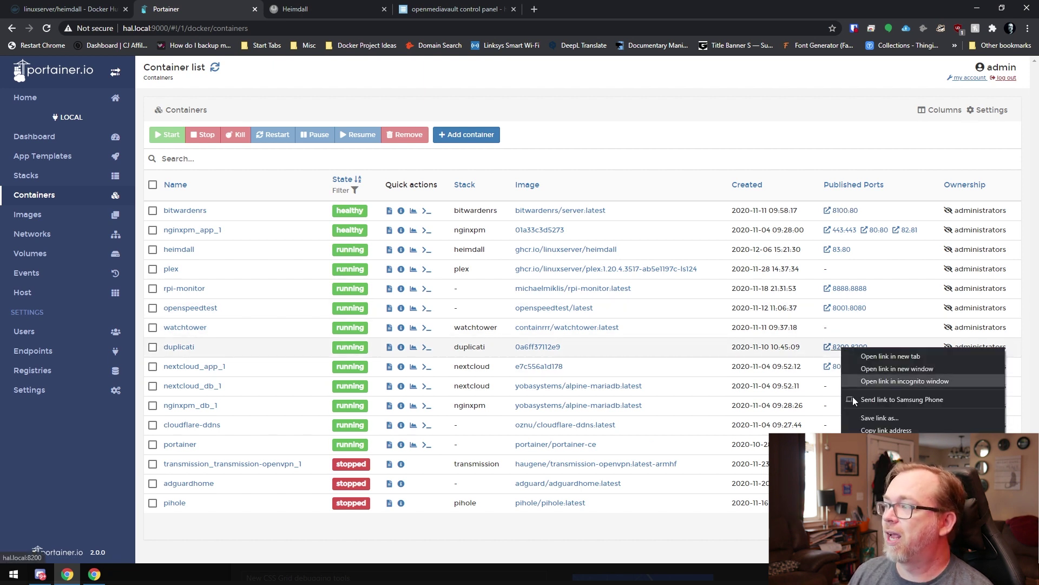
{"action": "left_click", "coordinate": [886, 430]}
{"action": "left_click", "coordinate": [295, 9]}
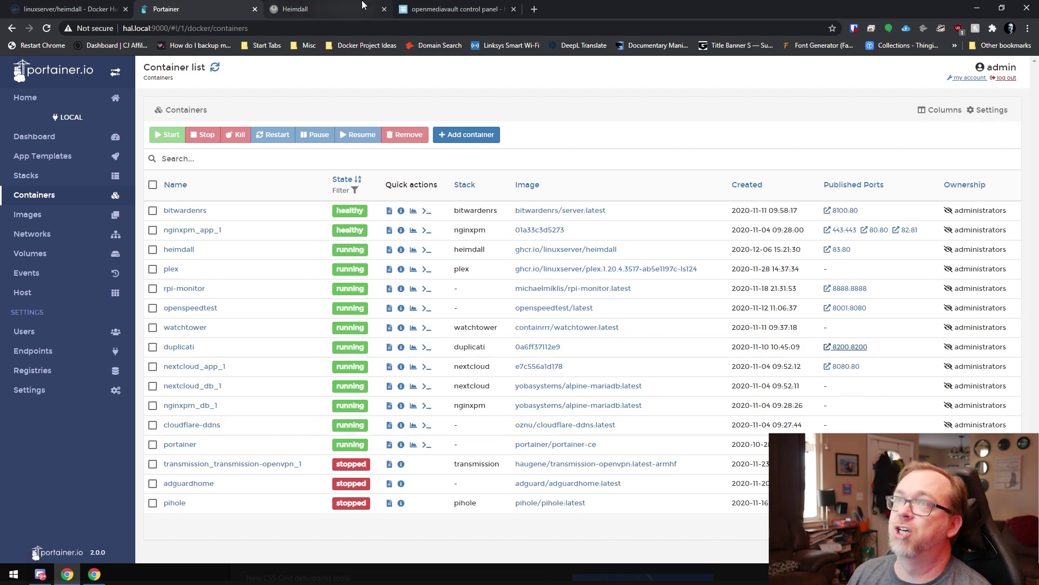
{"action": "type", "text": "Dupli"}
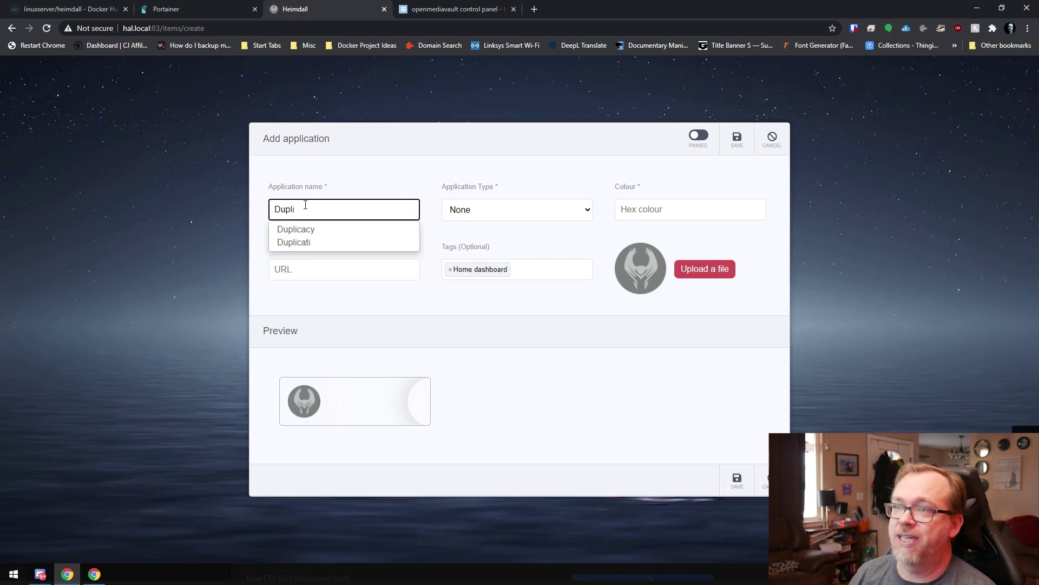
{"action": "left_click", "coordinate": [306, 243]}
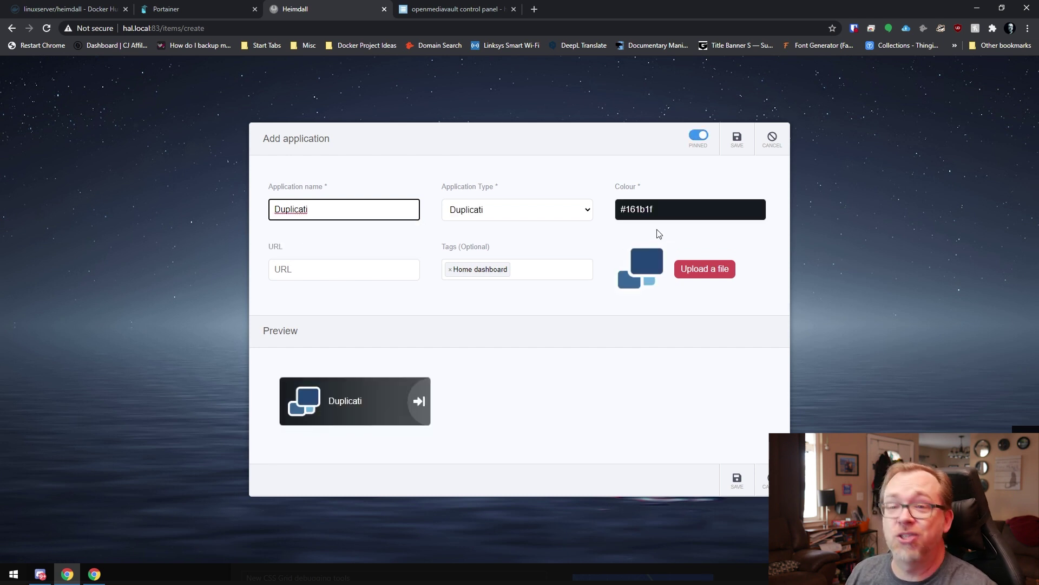
{"action": "left_click", "coordinate": [640, 212]}
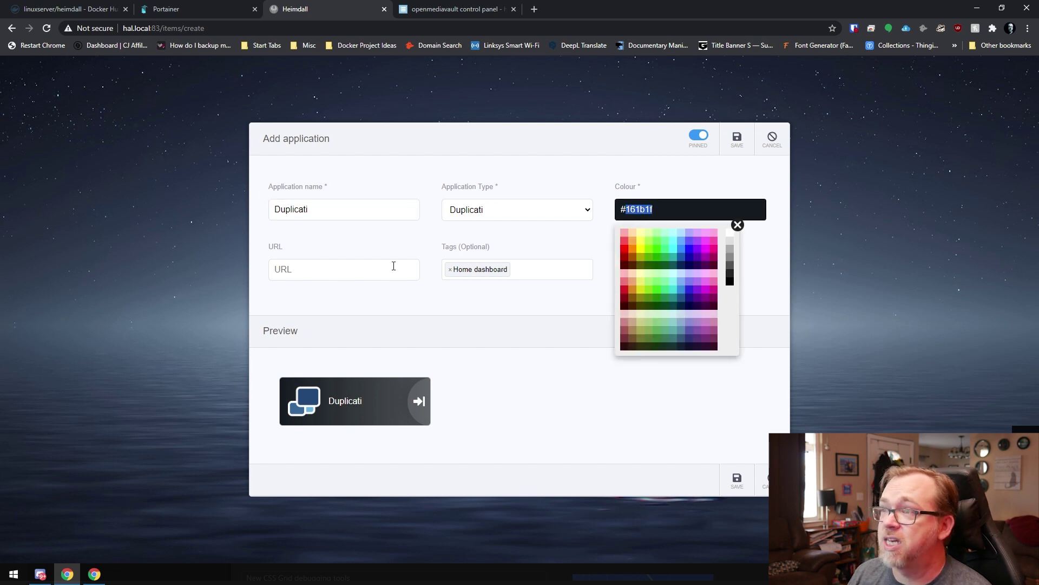
{"action": "left_click", "coordinate": [510, 312]}
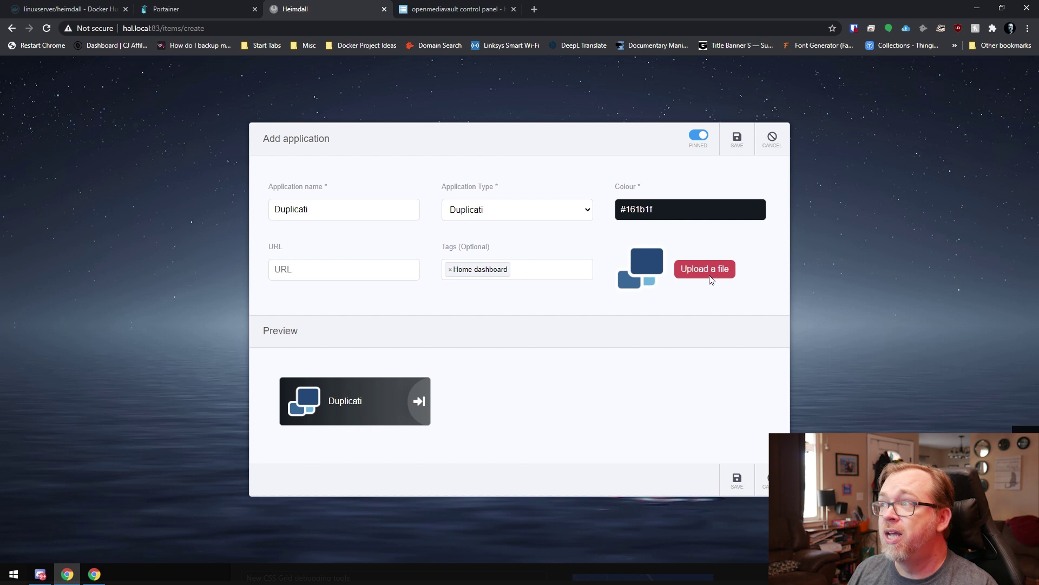
{"action": "left_click", "coordinate": [346, 269]}
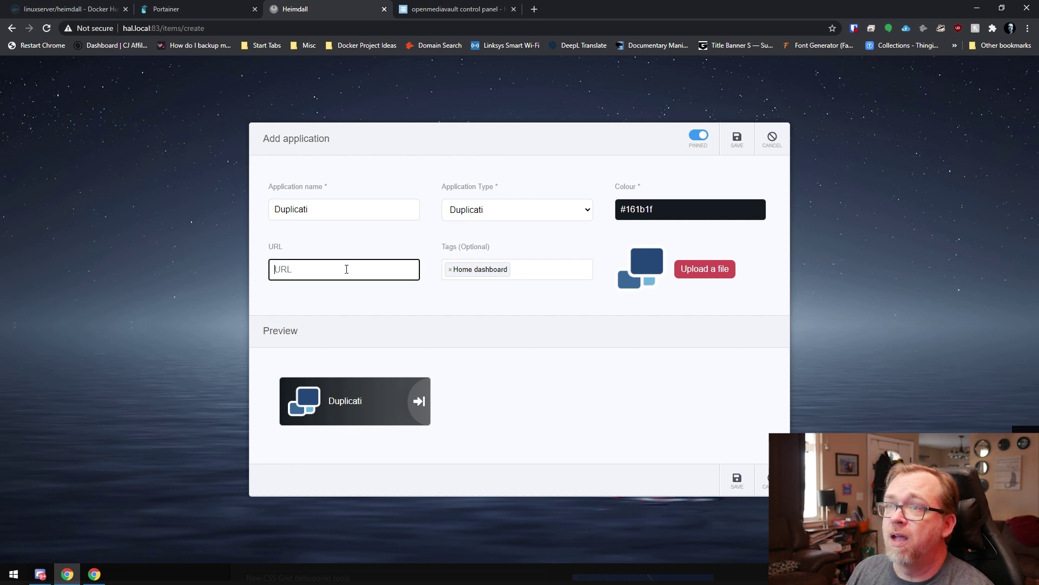
{"action": "key", "text": "ctrl+v"}
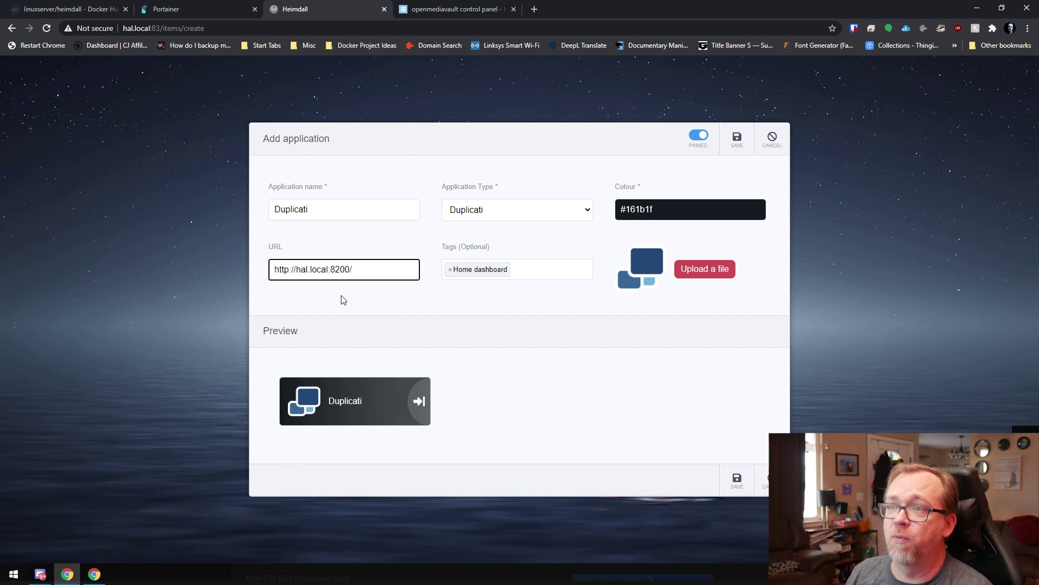
{"action": "left_click", "coordinate": [737, 479]}
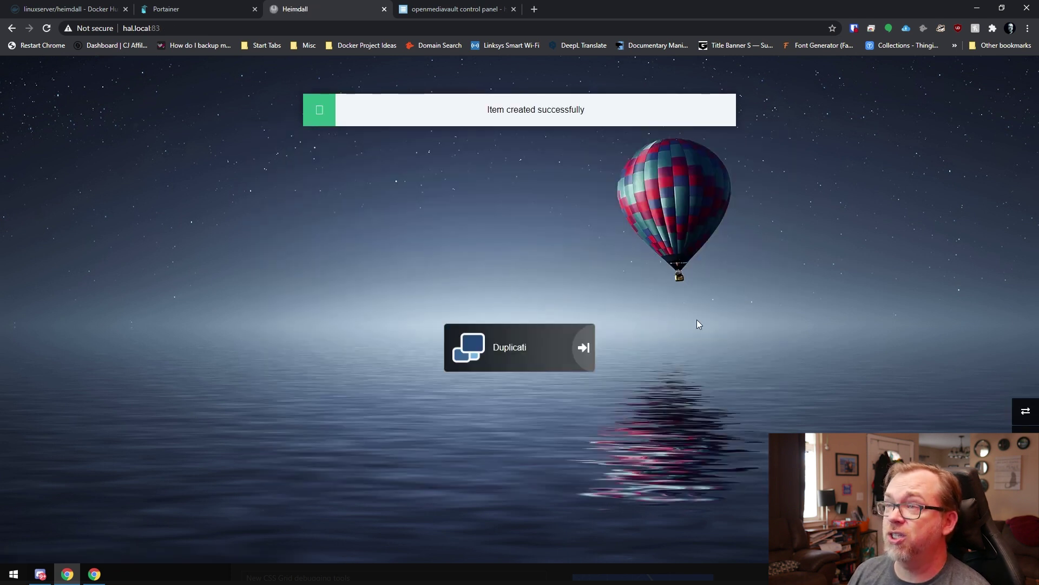
Step: Toggle Heimdall's edit mode on and off, reload the dashboard, and go to the Users page
{"action": "left_click", "coordinate": [1022, 412]}
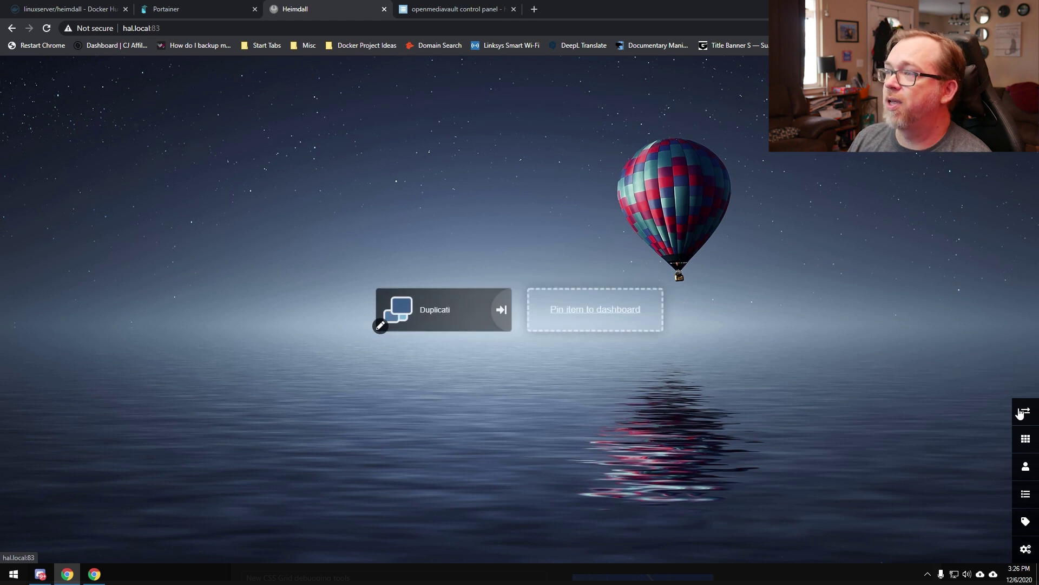
{"action": "left_click", "coordinate": [1025, 417]}
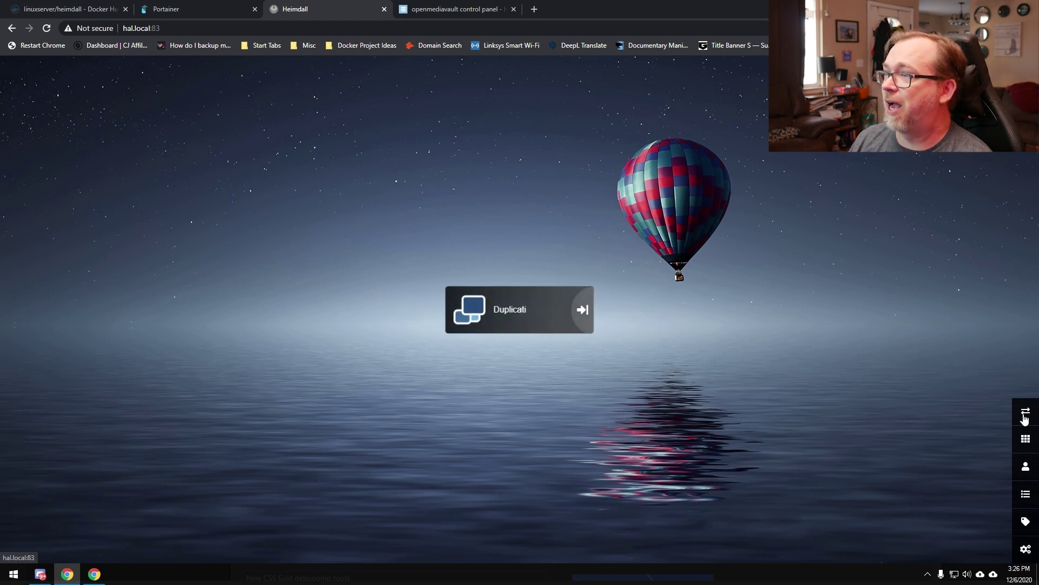
{"action": "left_click", "coordinate": [1024, 417]}
{"action": "left_click", "coordinate": [1025, 417]}
{"action": "left_click", "coordinate": [1026, 439]}
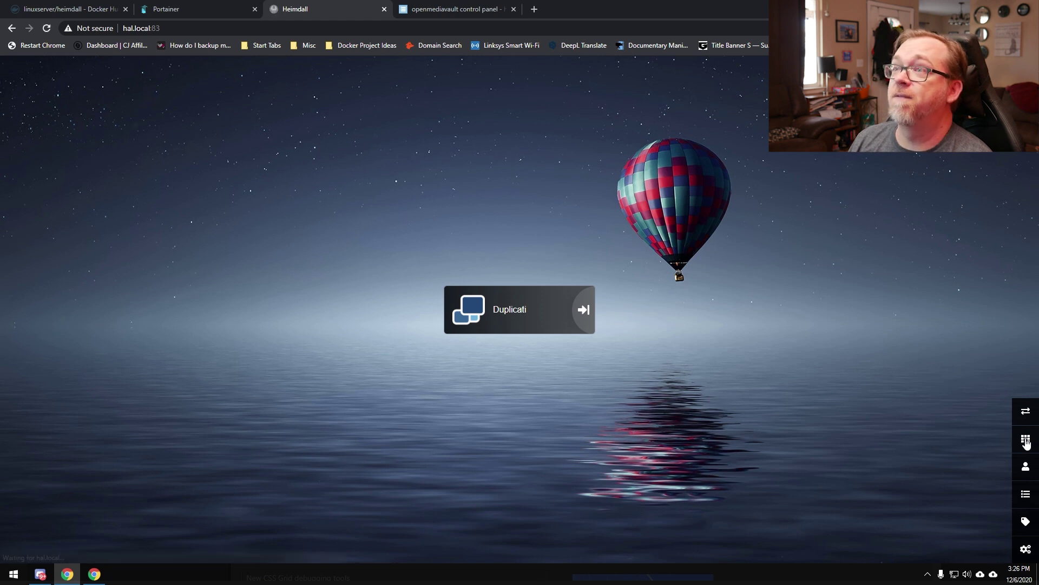
{"action": "left_click", "coordinate": [1026, 467]}
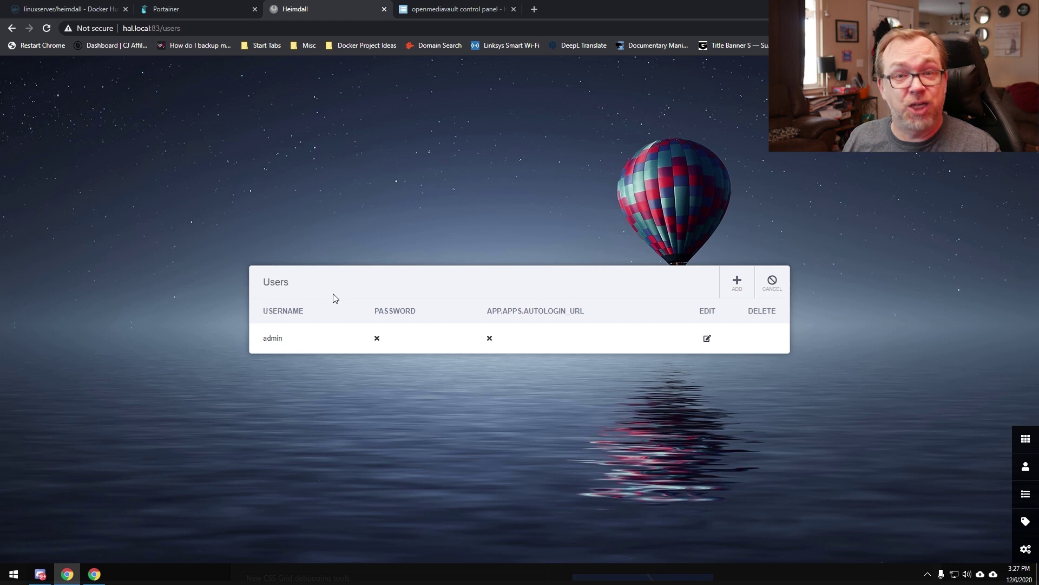
Step: From the application list holding only Duplicati, start adding a new application
{"action": "left_click", "coordinate": [1027, 496]}
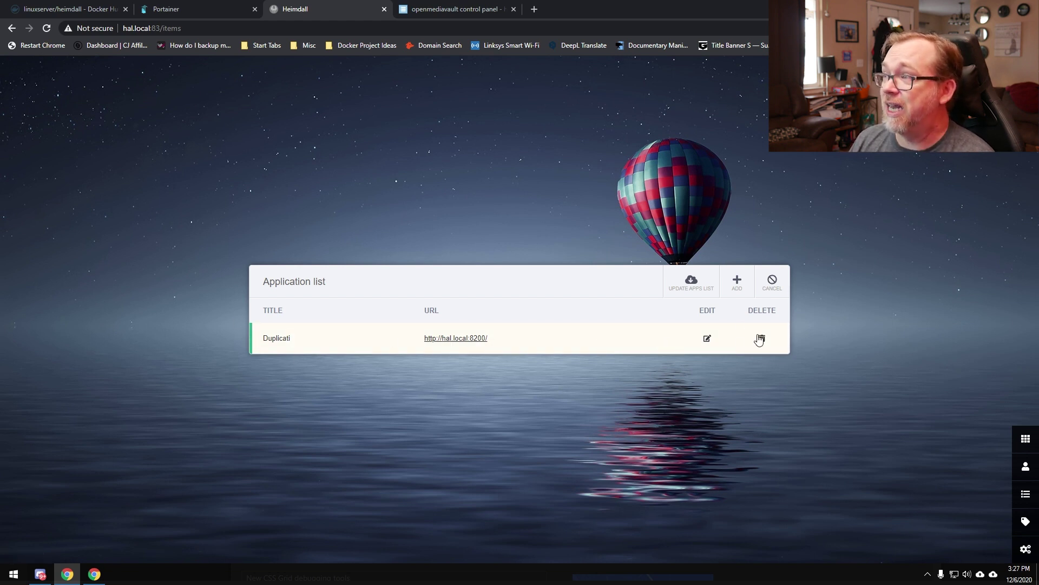
{"action": "left_click", "coordinate": [729, 287]}
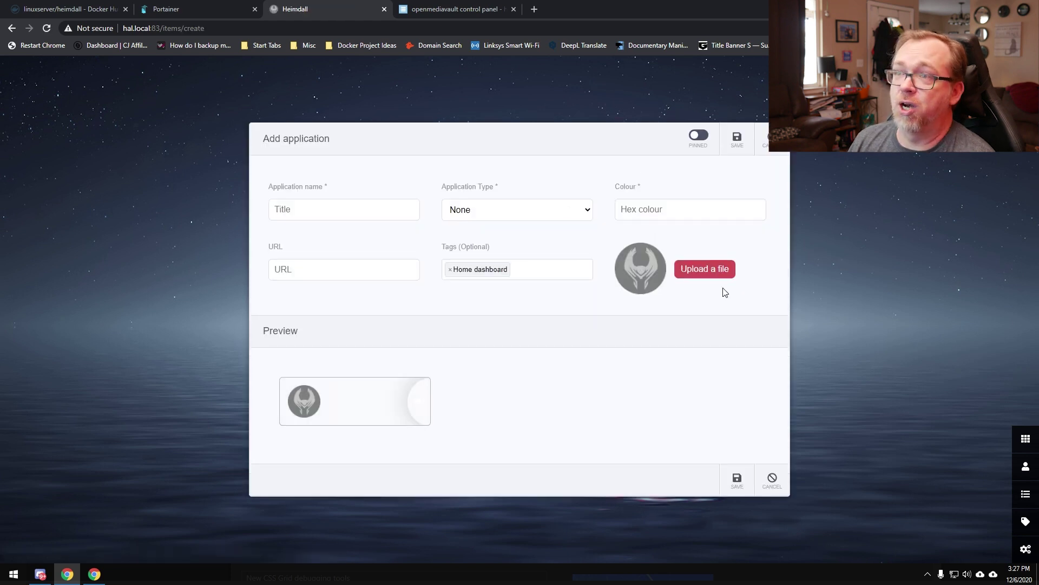
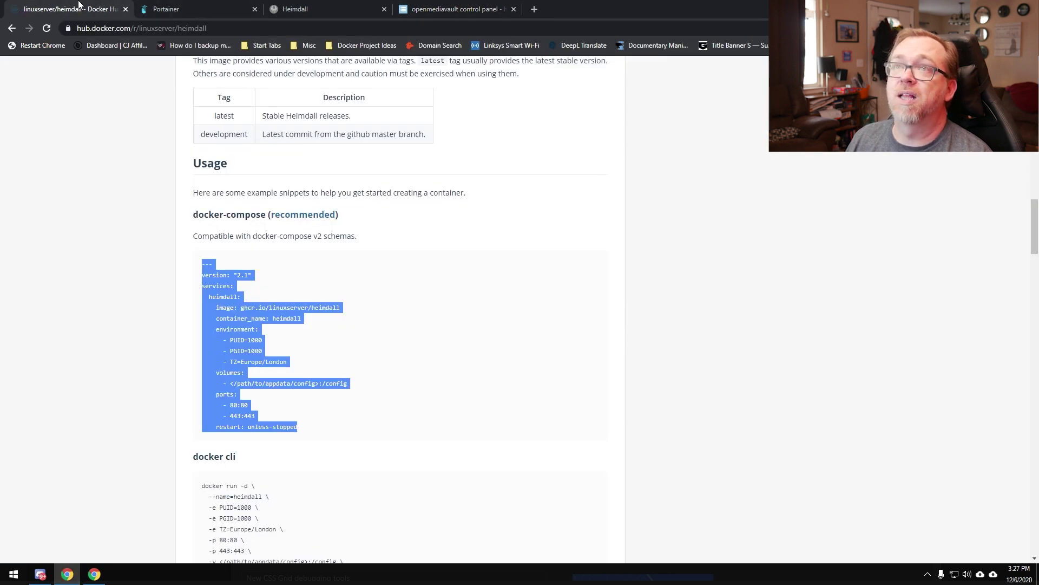
Step: Close the Docker Hub linuxserver/heimdall image tab
{"action": "key", "text": "ctrl+w"}
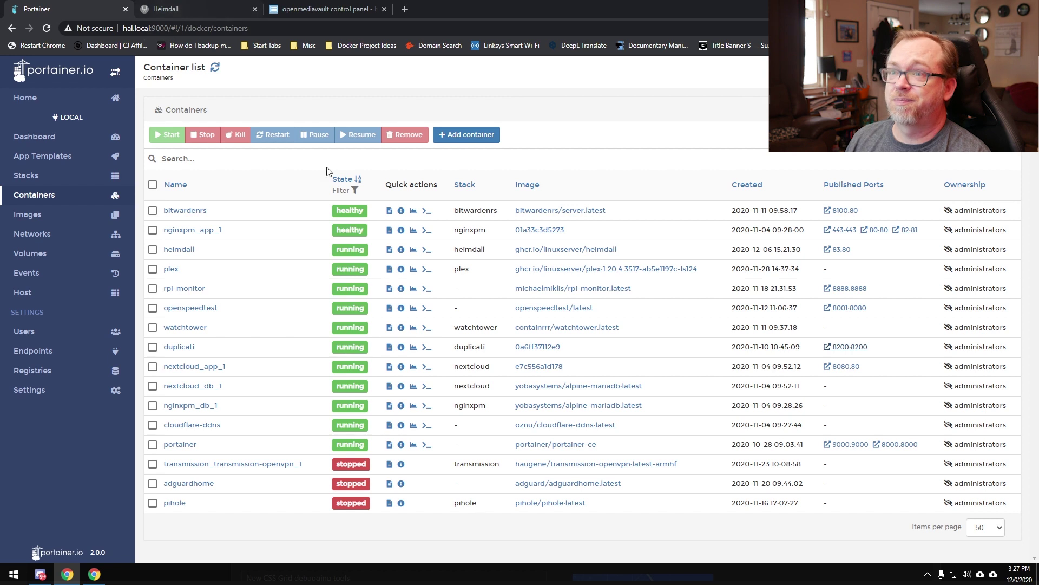
Step: Check the bitwardenrs container's ports and environment variables, then return to Heimdall's Add application form
{"action": "left_click", "coordinate": [186, 211]}
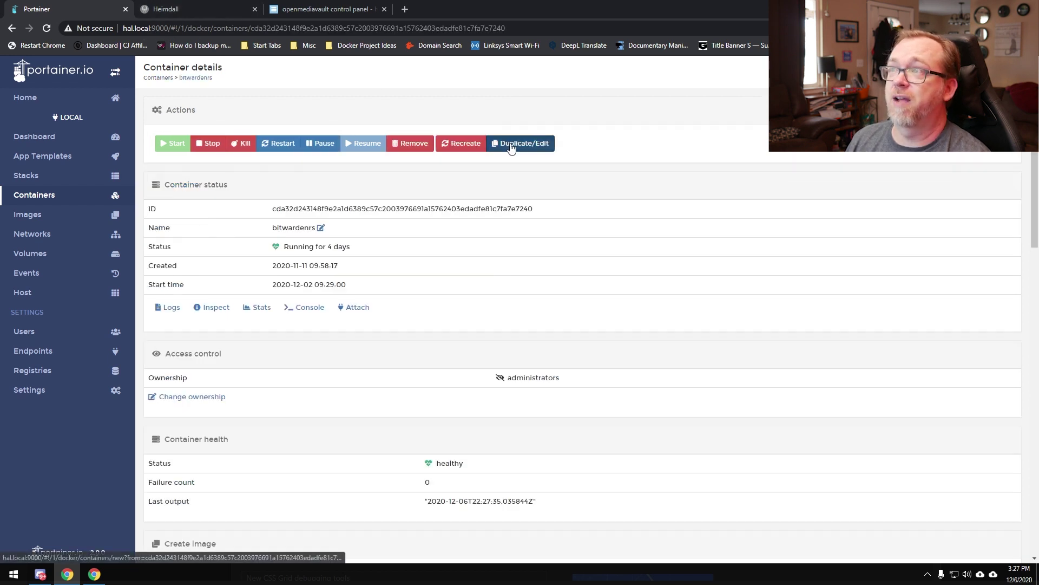
{"action": "left_click", "coordinate": [521, 143]}
{"action": "scroll", "coordinate": [518, 304], "scroll_direction": "down", "scroll_amount": 3}
{"action": "scroll", "coordinate": [567, 470], "scroll_direction": "down", "scroll_amount": 4}
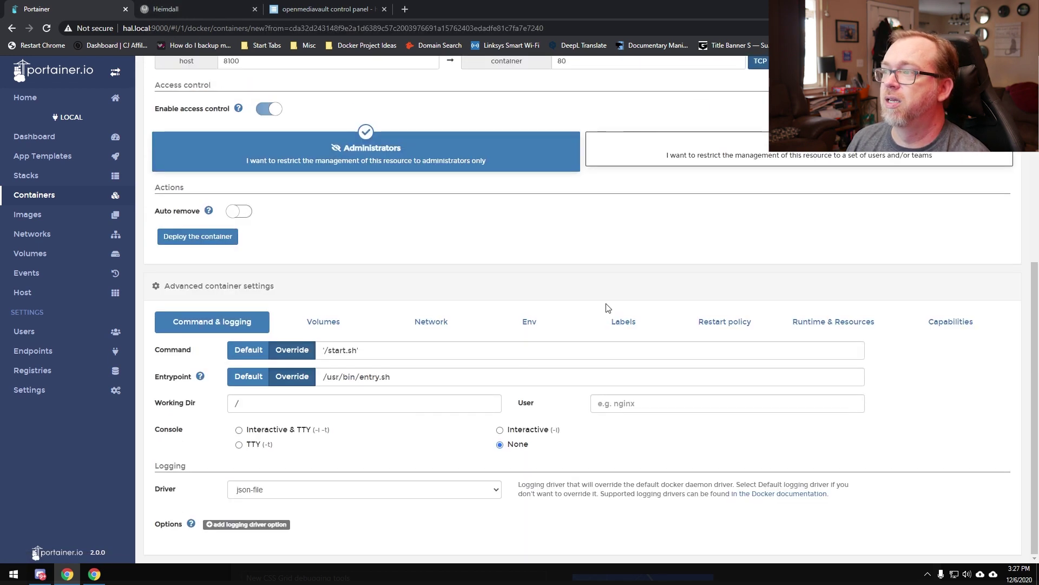
{"action": "left_click", "coordinate": [528, 327]}
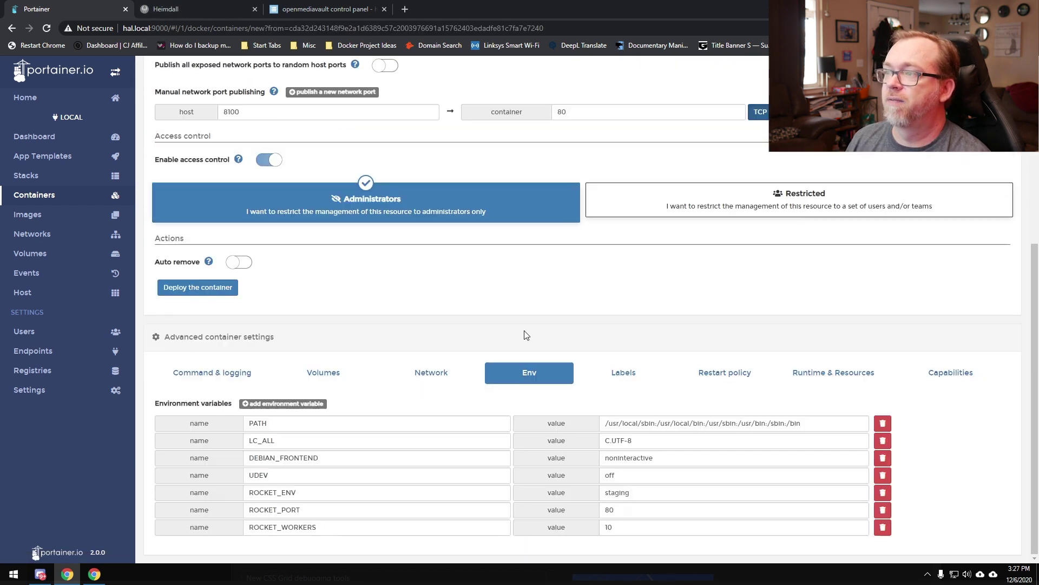
{"action": "left_click", "coordinate": [226, 5]}
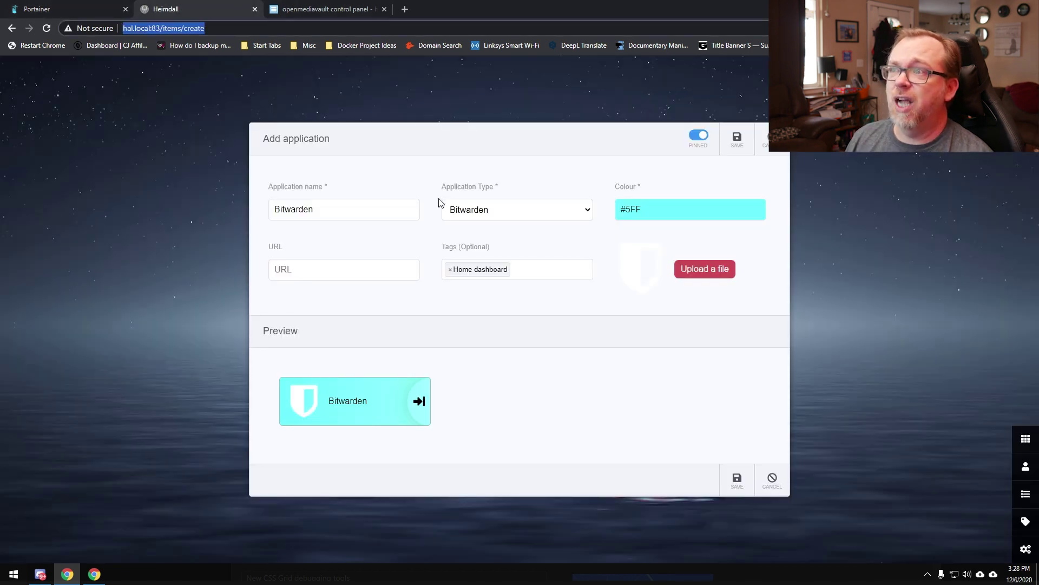
{"action": "left_click", "coordinate": [335, 265]}
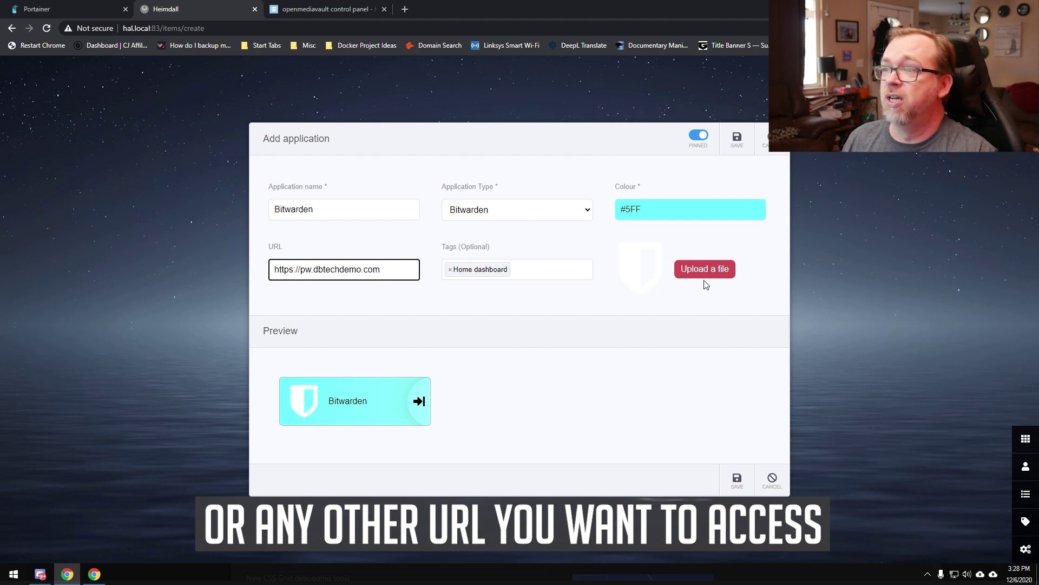
{"action": "left_click", "coordinate": [737, 480]}
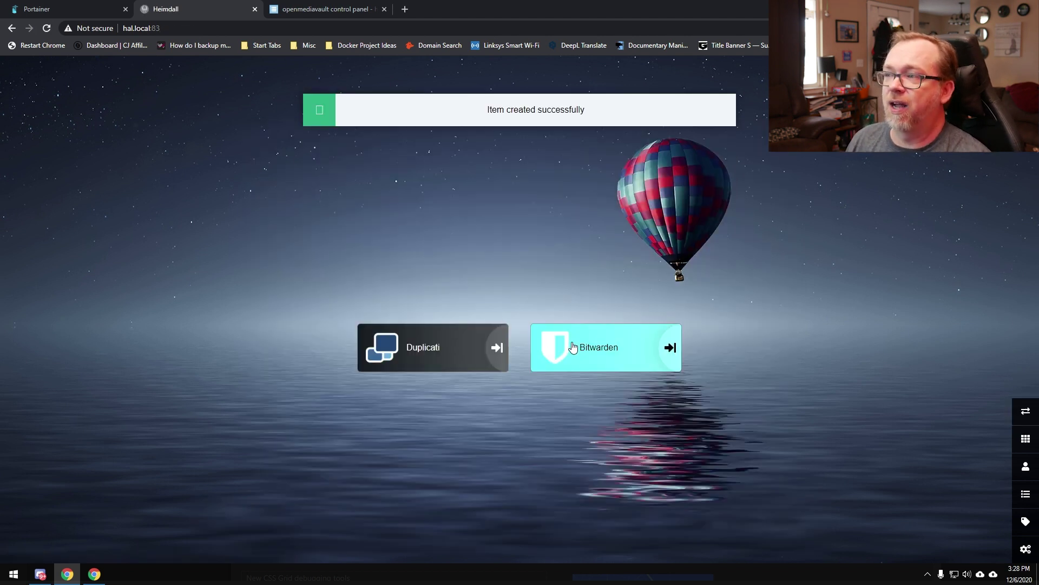
{"action": "left_click", "coordinate": [573, 346]}
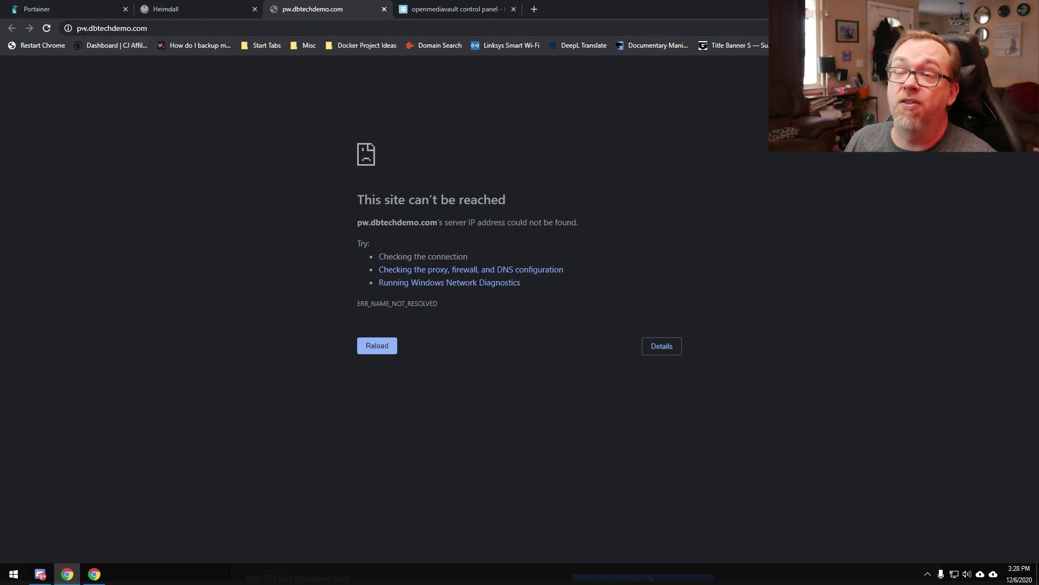
Step: Close the unreachable Bitwarden page and check the Portainer container list before returning to Heimdall
{"action": "left_click", "coordinate": [124, 27]}
{"action": "left_click", "coordinate": [385, 9]}
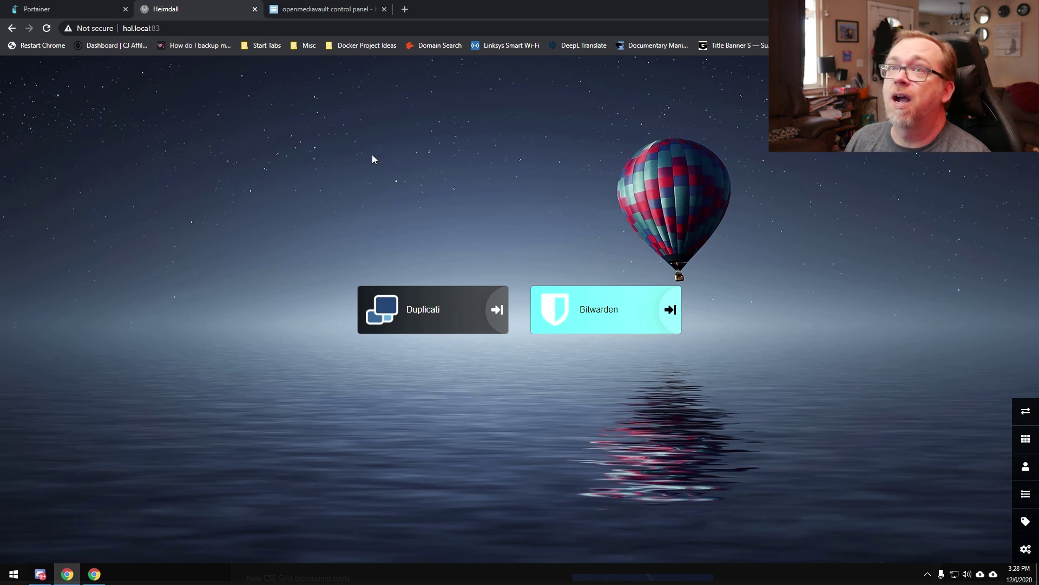
{"action": "left_click", "coordinate": [70, 9]}
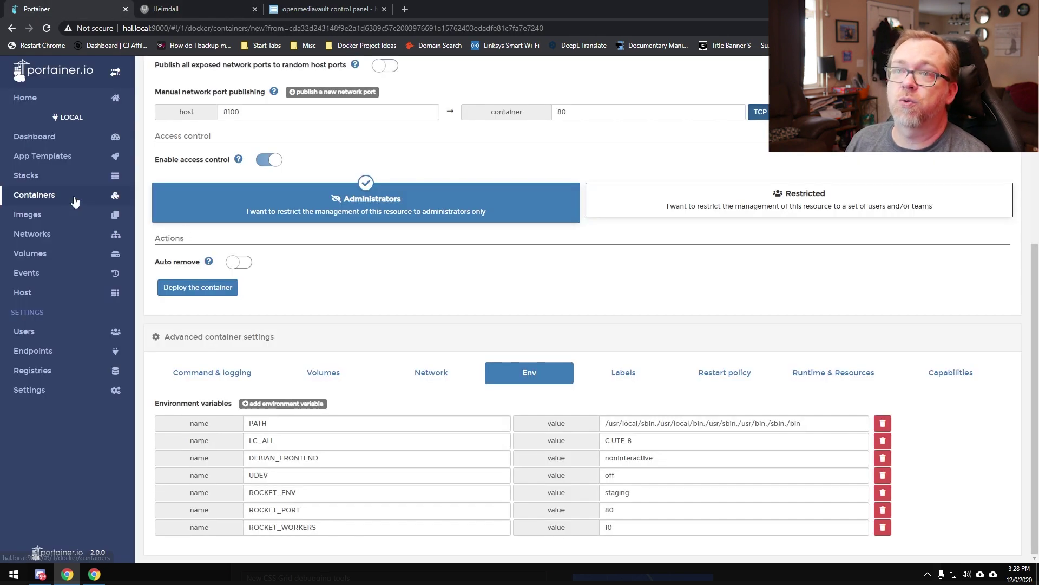
{"action": "left_click", "coordinate": [75, 201]}
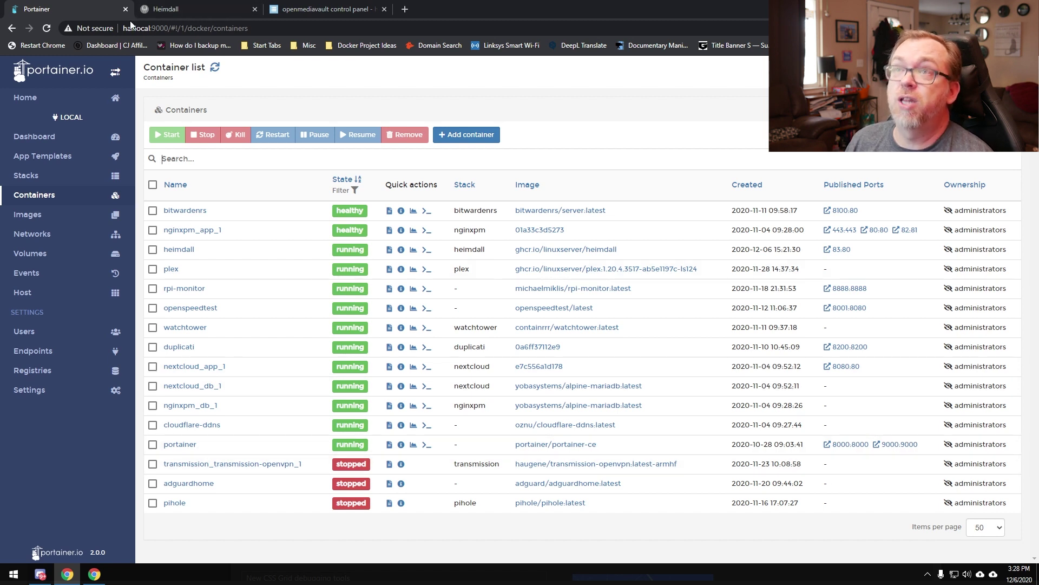
{"action": "left_click", "coordinate": [251, 6]}
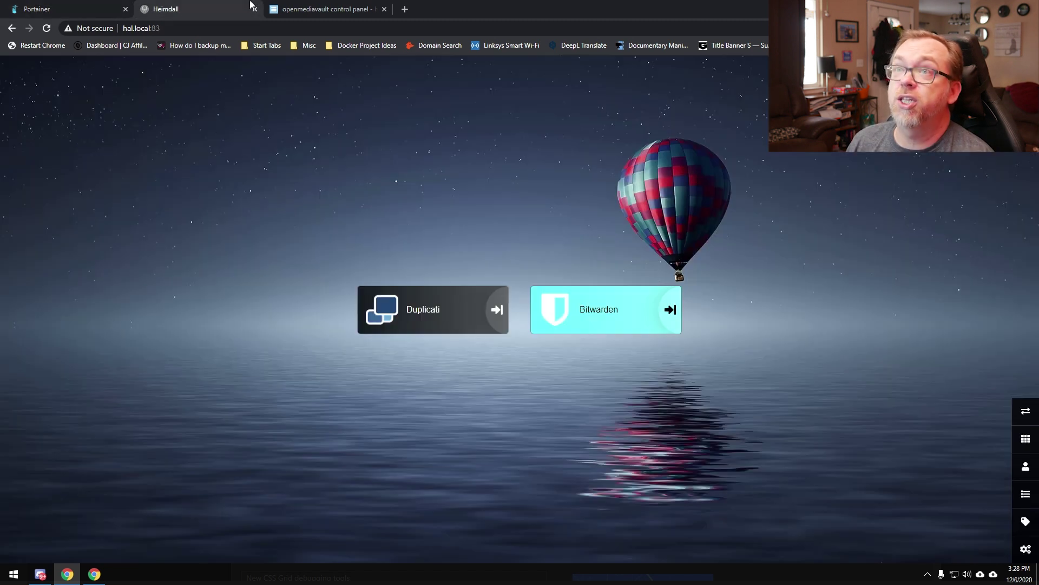
Step: Start a new application from the application list, naming it 'Portain'
{"action": "left_click", "coordinate": [1025, 503]}
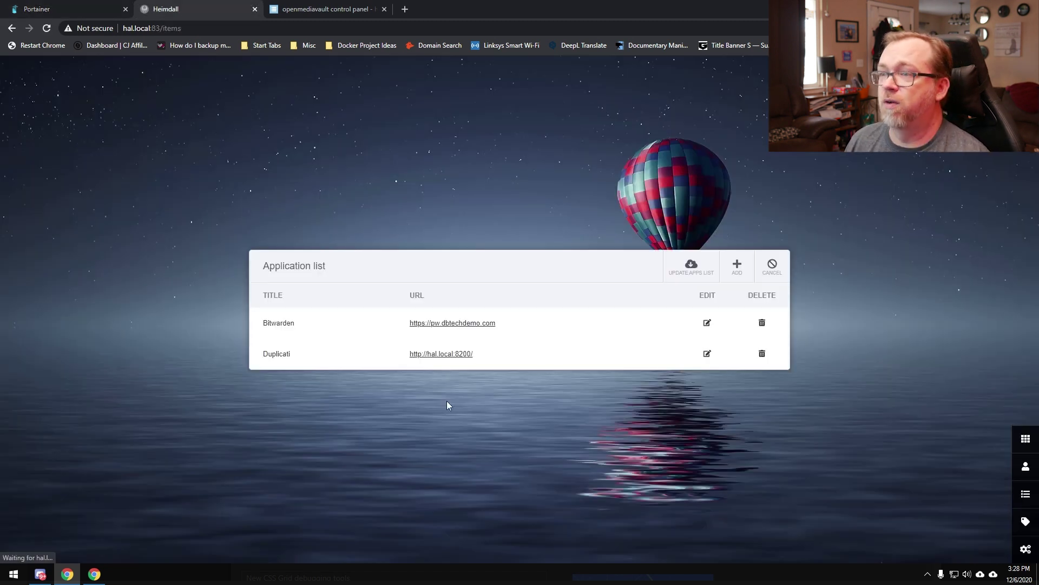
{"action": "left_click", "coordinate": [735, 270]}
{"action": "left_click", "coordinate": [277, 209]}
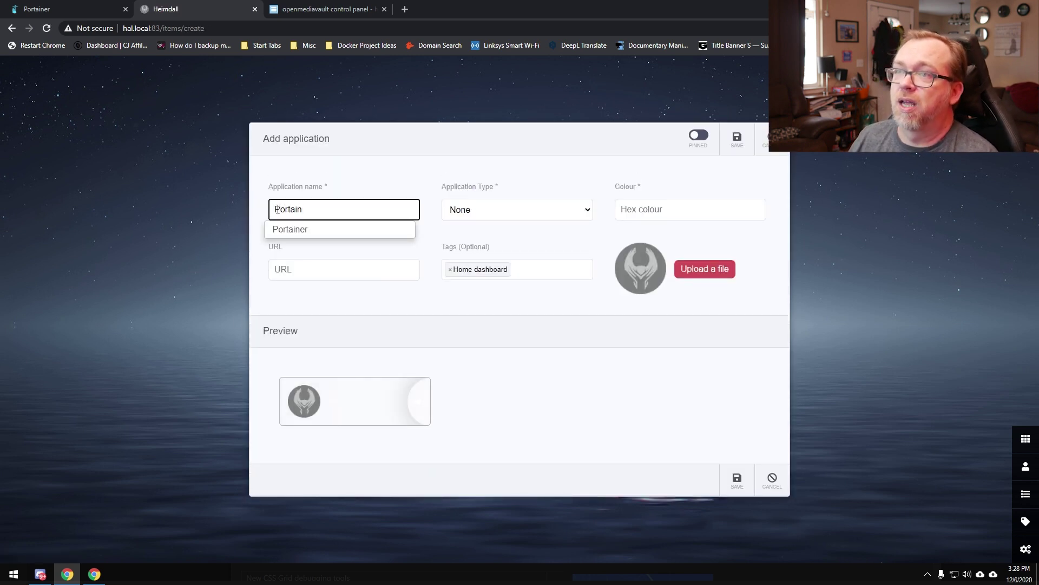
Step: Accept the Portainer name suggestion and look up Portainer's published port links
{"action": "left_click", "coordinate": [277, 228]}
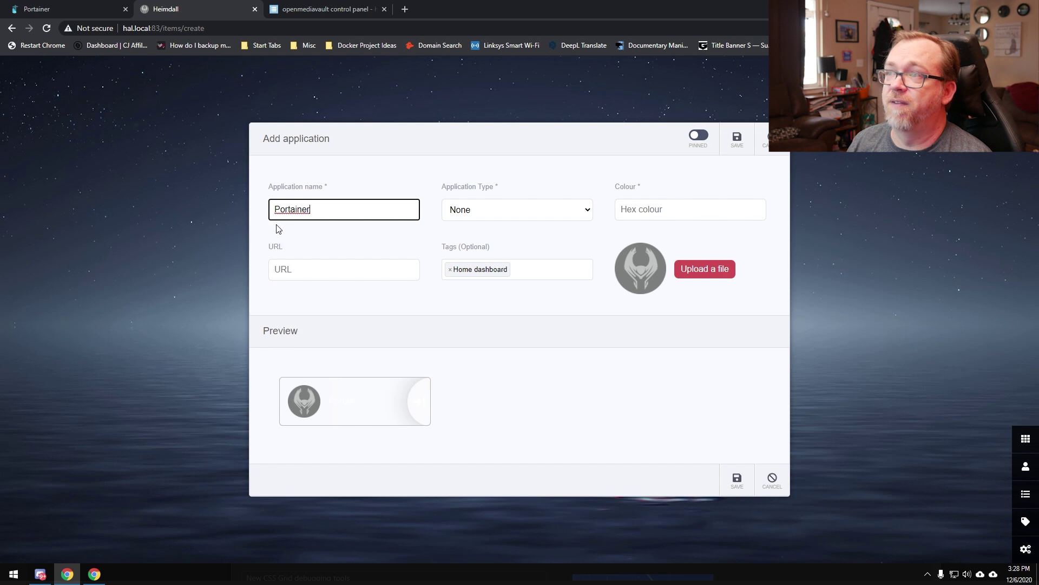
{"action": "left_click", "coordinate": [352, 276]}
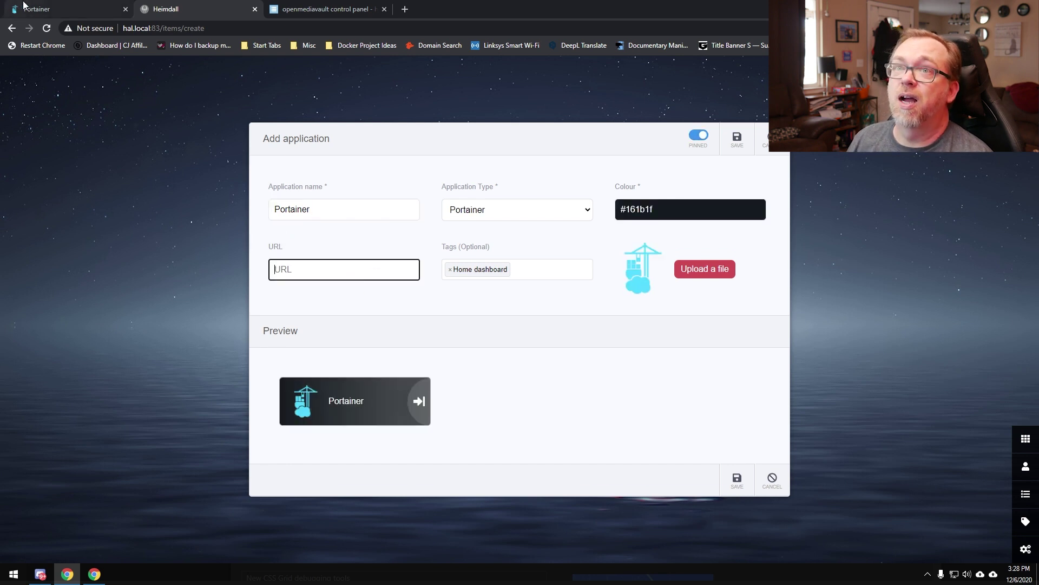
{"action": "left_click", "coordinate": [28, 7]}
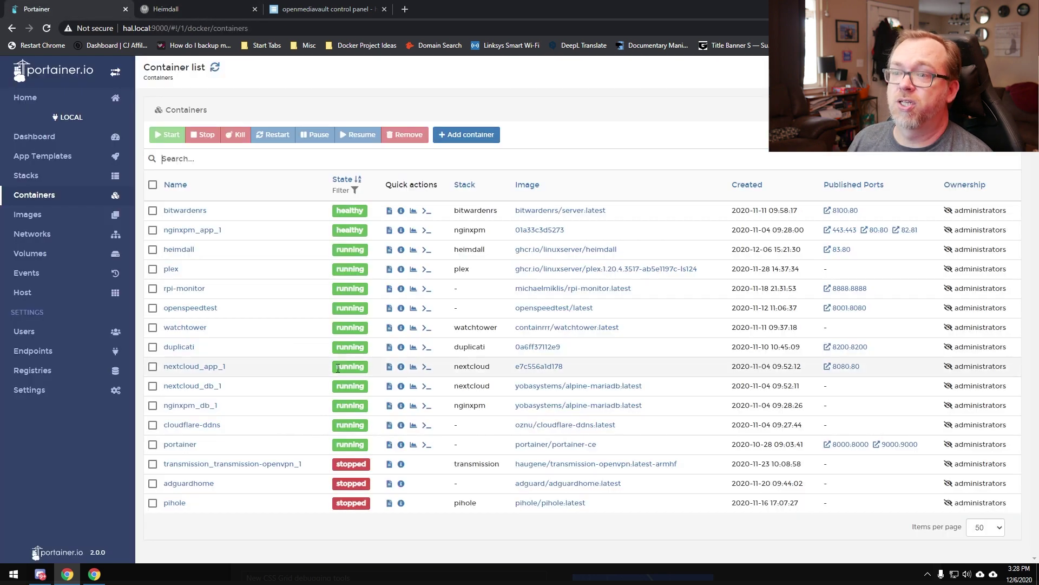
{"action": "right_click", "coordinate": [849, 445]}
{"action": "left_click", "coordinate": [868, 486]}
{"action": "right_click", "coordinate": [868, 490]}
{"action": "left_click", "coordinate": [848, 503]}
{"action": "right_click", "coordinate": [892, 447]}
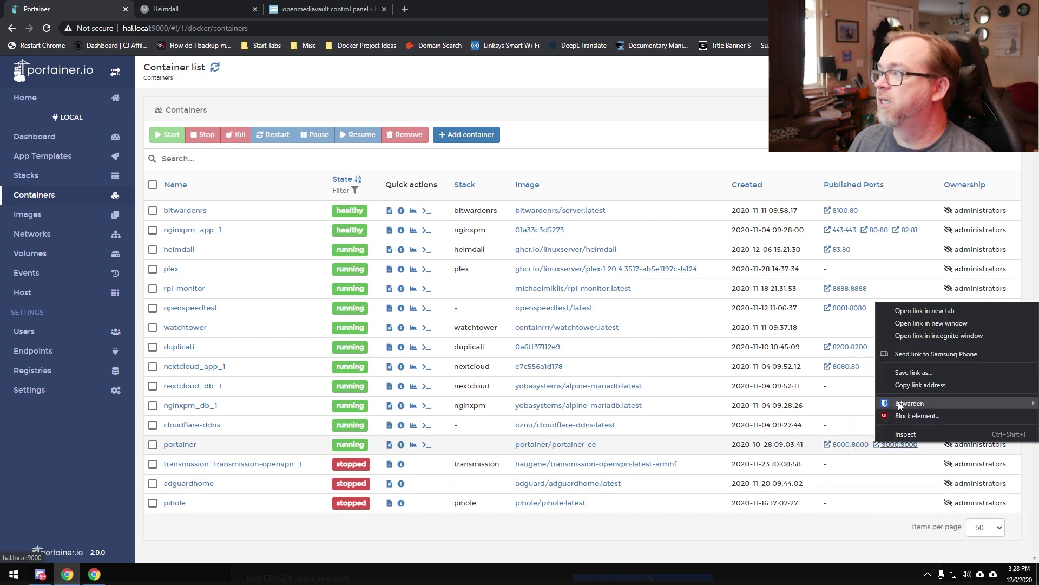
{"action": "left_click", "coordinate": [899, 385]}
{"action": "left_click", "coordinate": [216, 8]}
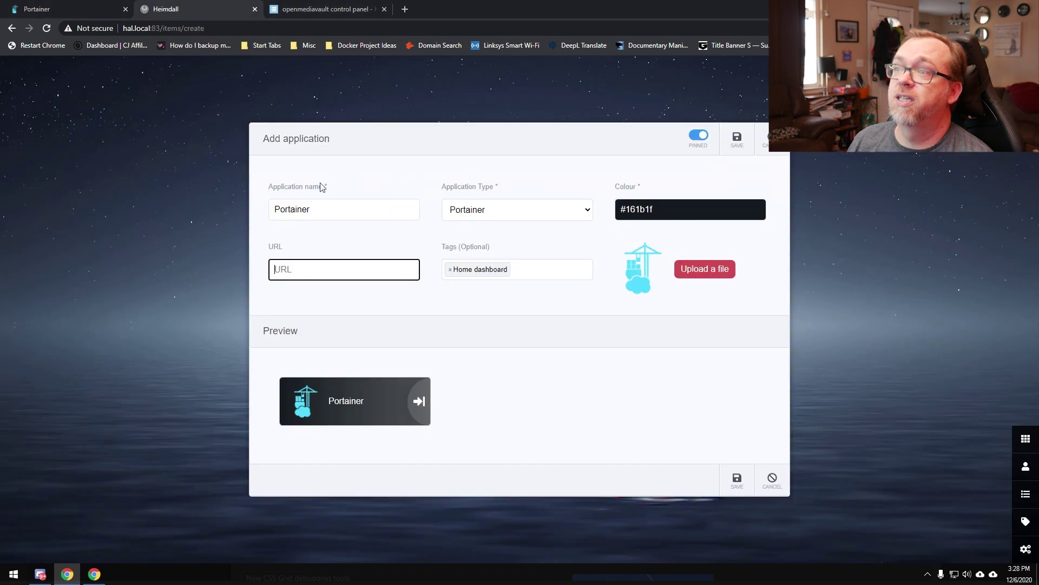
{"action": "key", "text": "ctrl+v"}
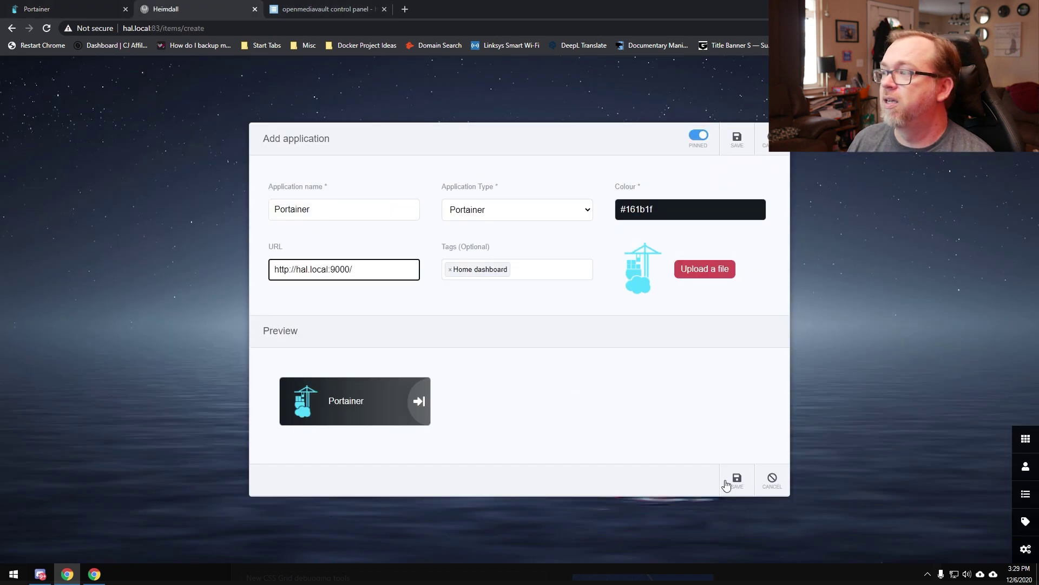
{"action": "left_click", "coordinate": [727, 485]}
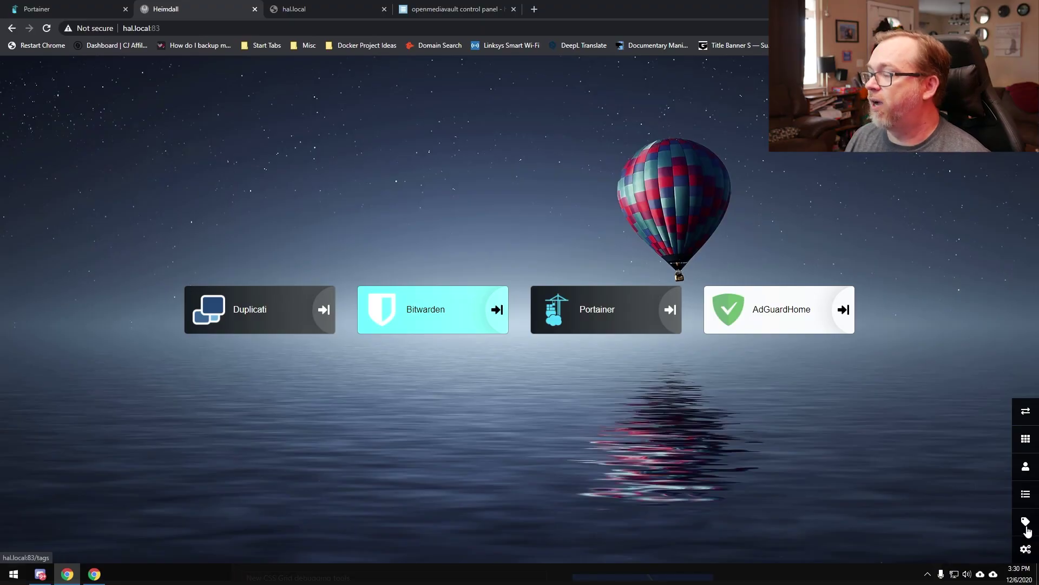
Step: Test the Portainer tile, close its tab, and open Heimdall settings to edit Language
{"action": "left_click", "coordinate": [596, 324]}
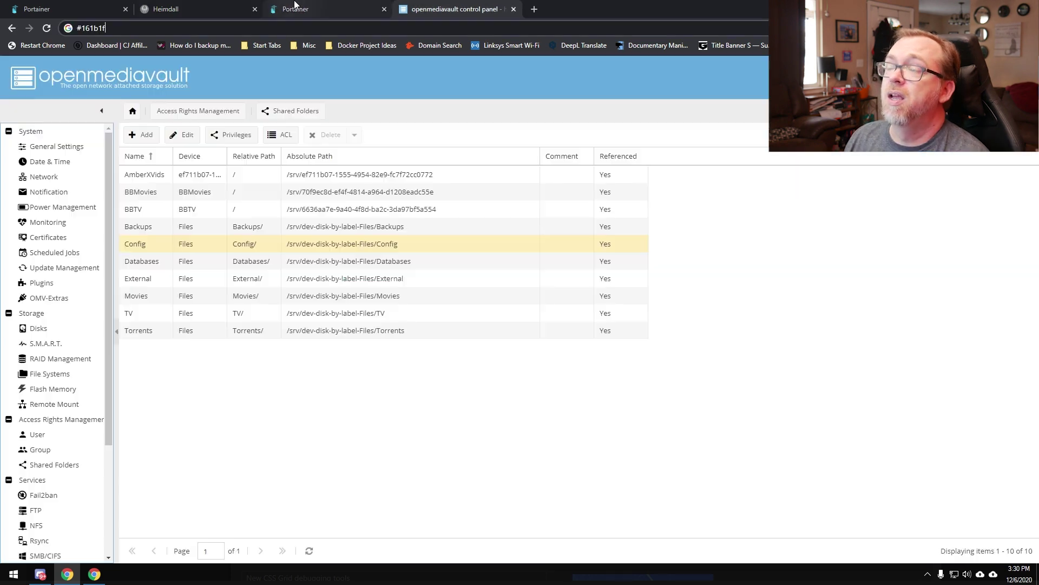
{"action": "middle_click", "coordinate": [295, 4]}
{"action": "left_click", "coordinate": [234, 6]}
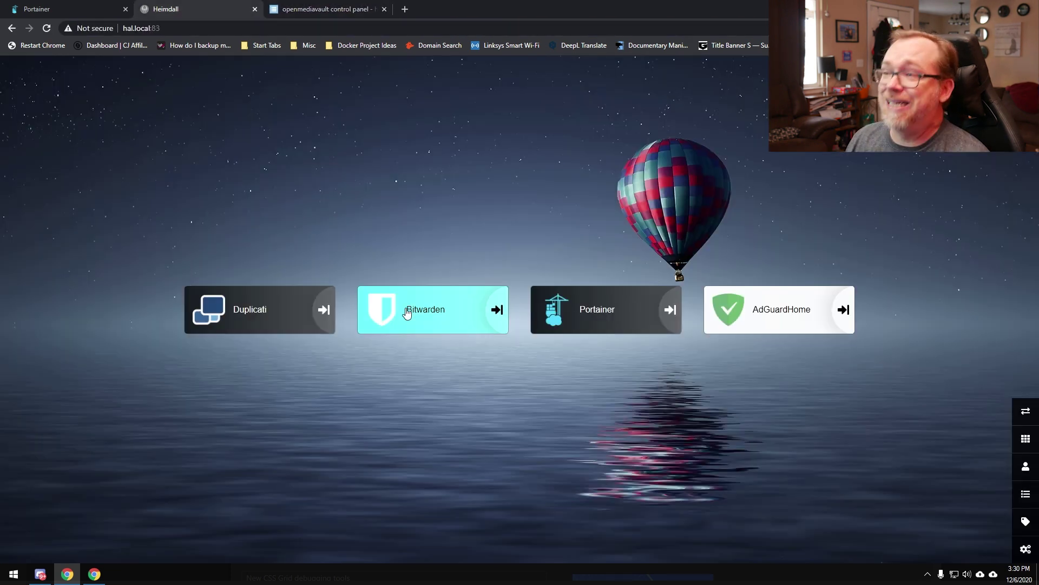
{"action": "left_click", "coordinate": [1023, 523]}
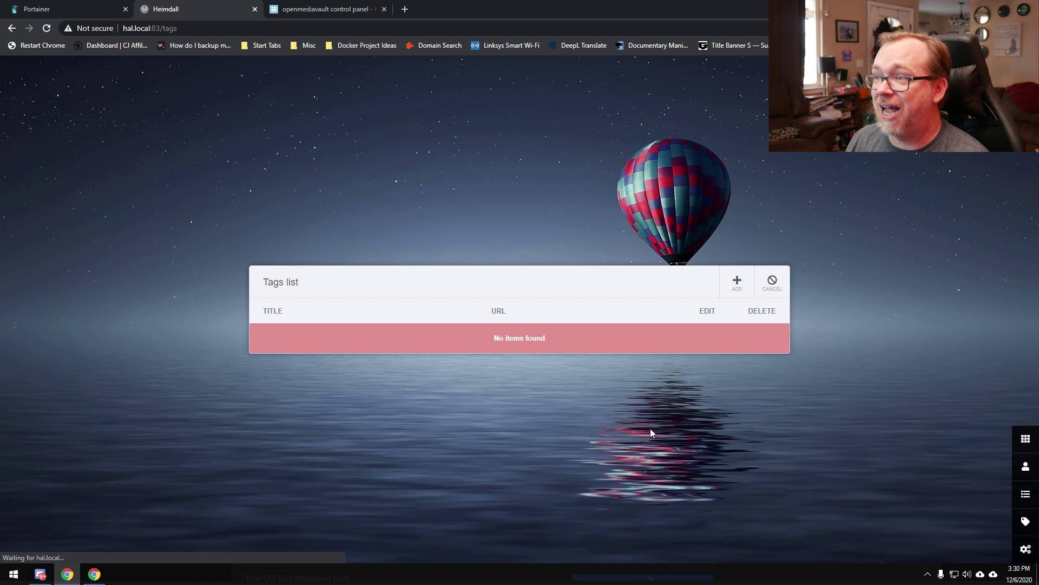
{"action": "left_click", "coordinate": [1029, 551]}
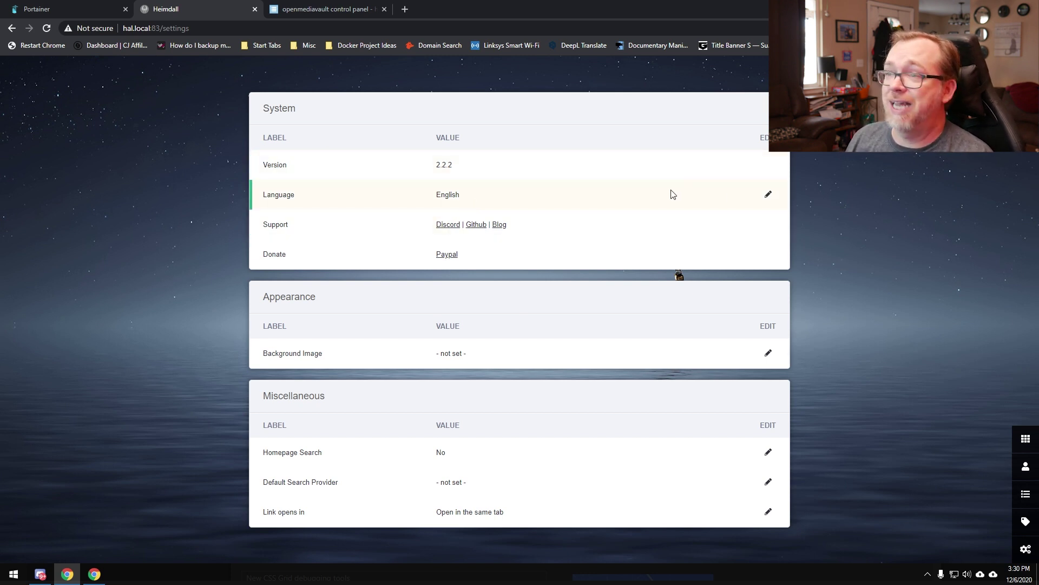
{"action": "left_click", "coordinate": [767, 197]}
Step: Cancel the Language edit leaving English, and open the Background Image setting editor
{"action": "left_click", "coordinate": [485, 309]}
{"action": "left_click", "coordinate": [641, 364]}
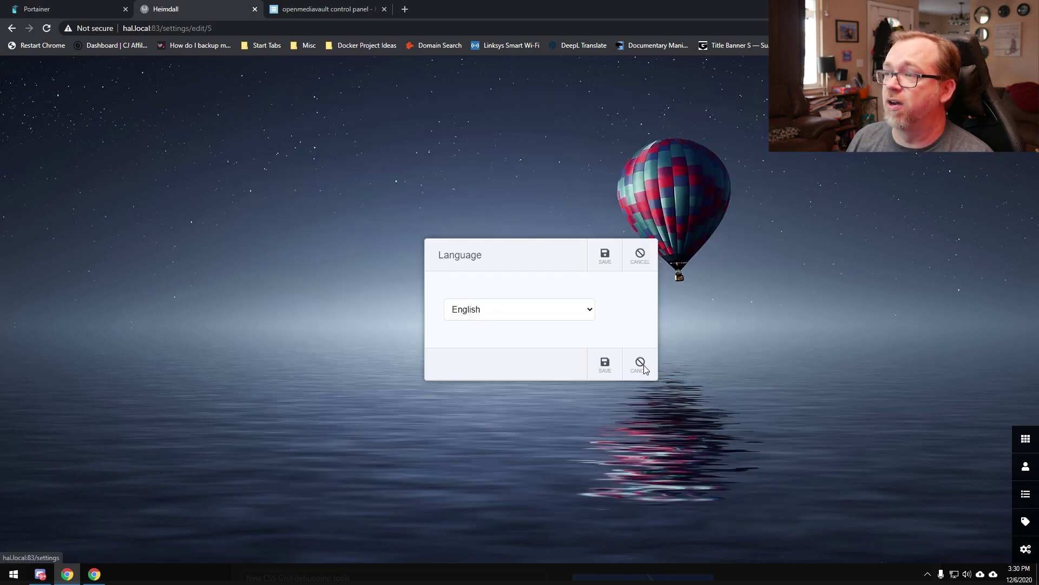
{"action": "left_click", "coordinate": [640, 365]}
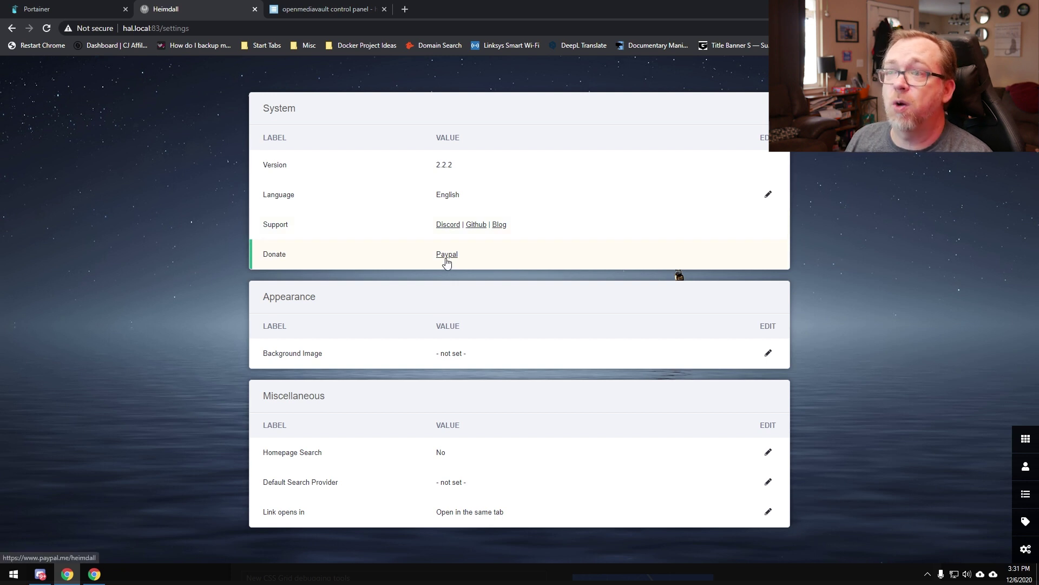
{"action": "left_click", "coordinate": [769, 355]}
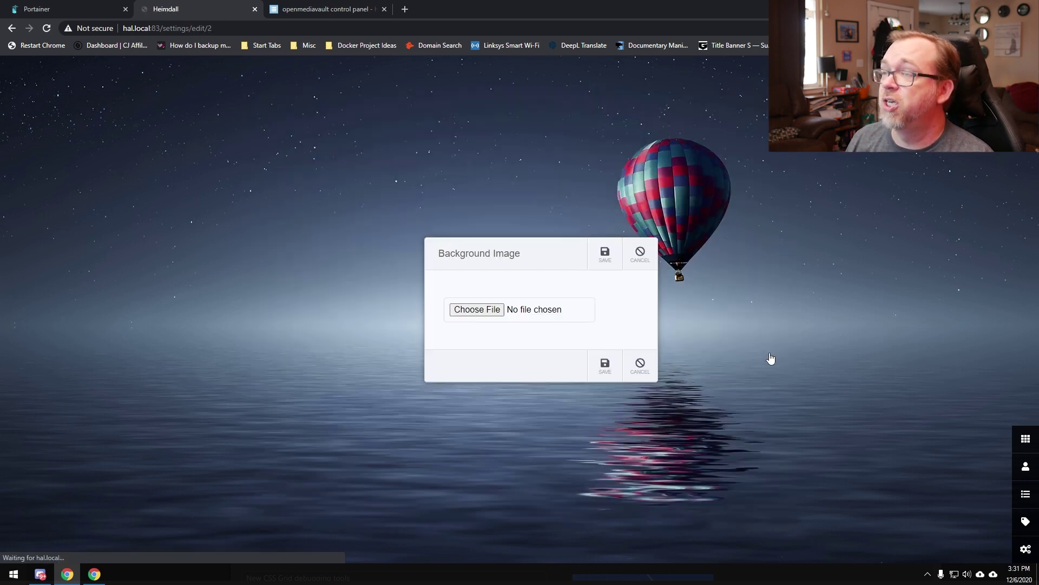
Step: Set F:\Video Assets\REDO 2020Channel Art Template (Photoshop).jpg as the background image and return to the dashboard
{"action": "left_click", "coordinate": [477, 309]}
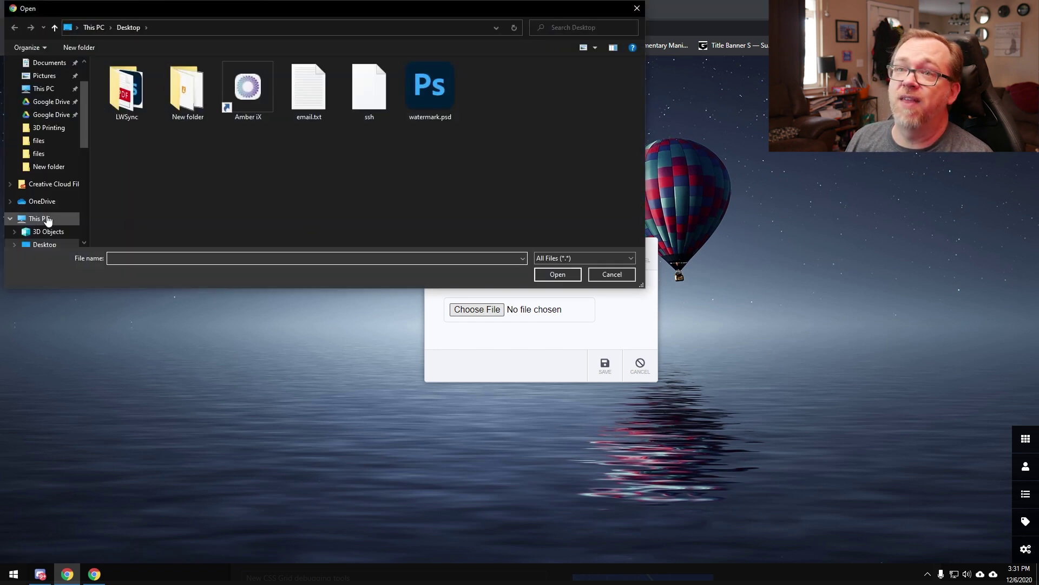
{"action": "scroll", "coordinate": [49, 162], "scroll_direction": "down", "scroll_amount": 3}
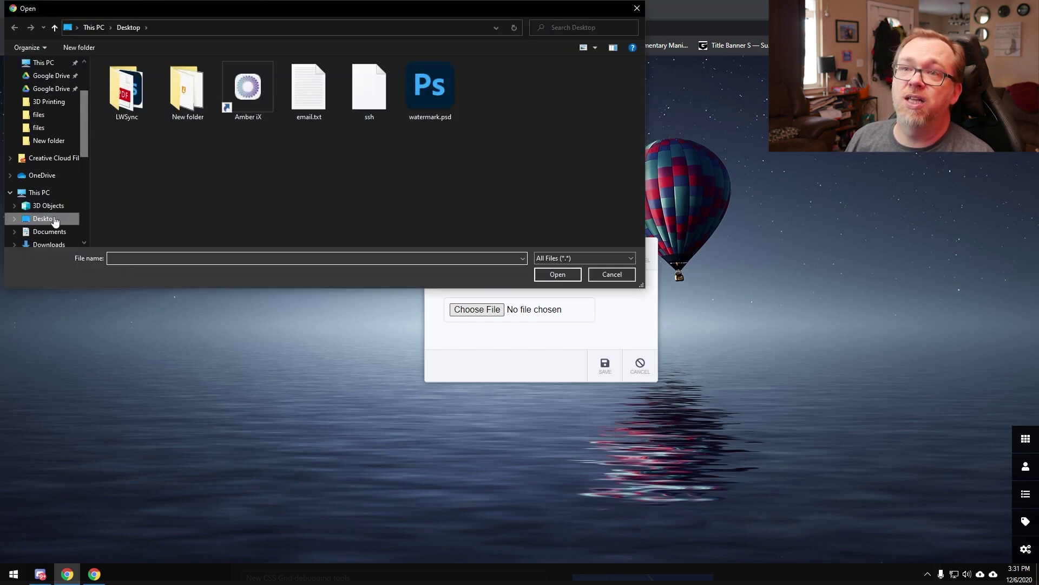
{"action": "scroll", "coordinate": [57, 225], "scroll_direction": "down", "scroll_amount": 4}
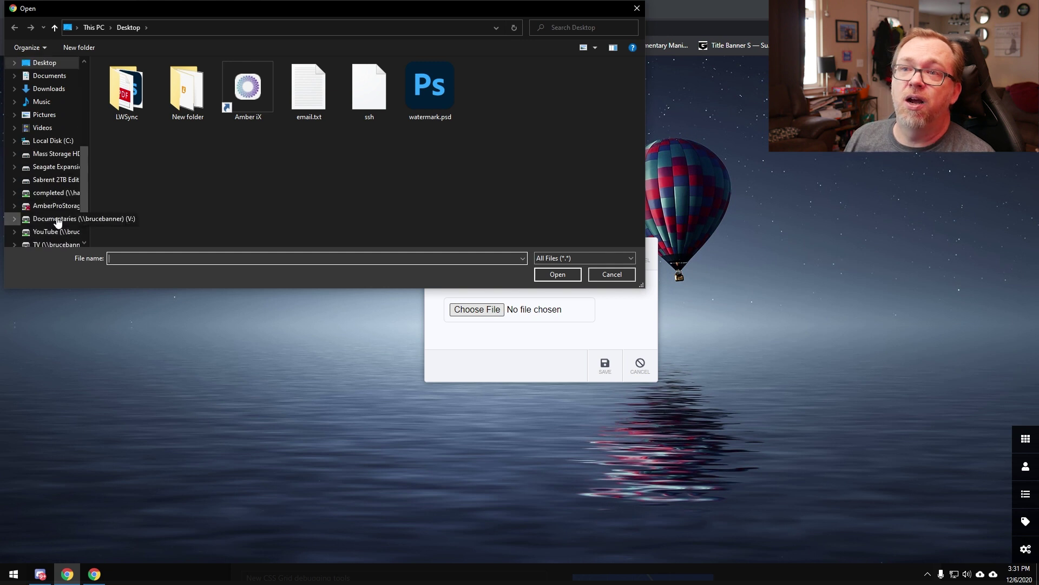
{"action": "left_click", "coordinate": [56, 180]}
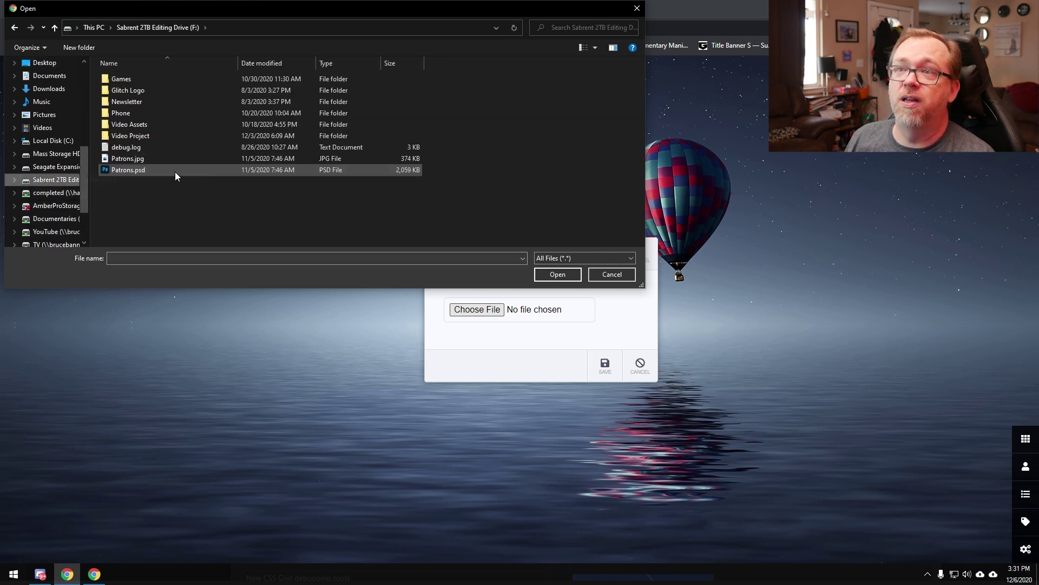
{"action": "double_click", "coordinate": [128, 126]}
{"action": "scroll", "coordinate": [242, 160], "scroll_direction": "down", "scroll_amount": 3}
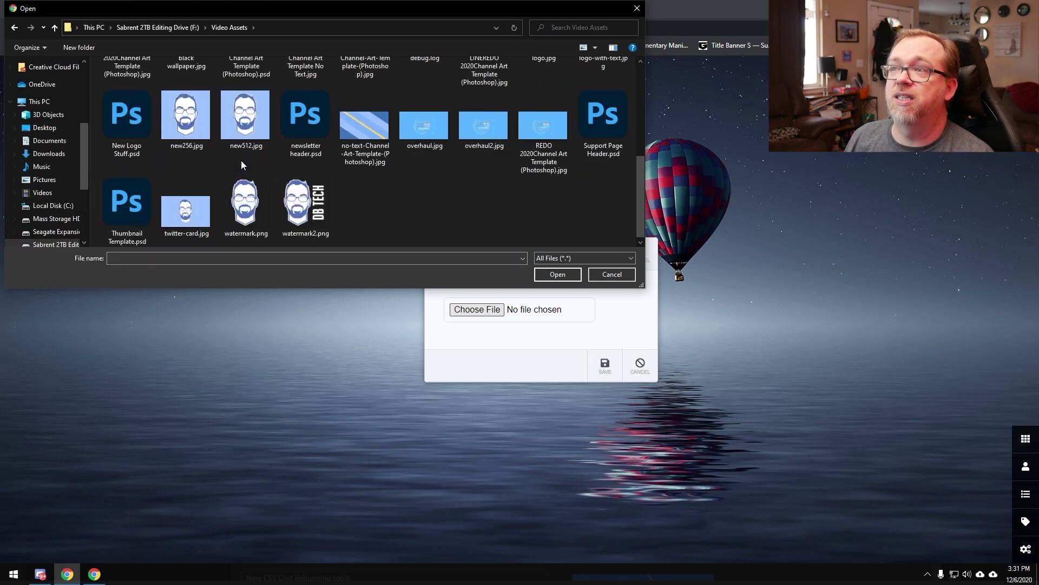
{"action": "double_click", "coordinate": [535, 132]}
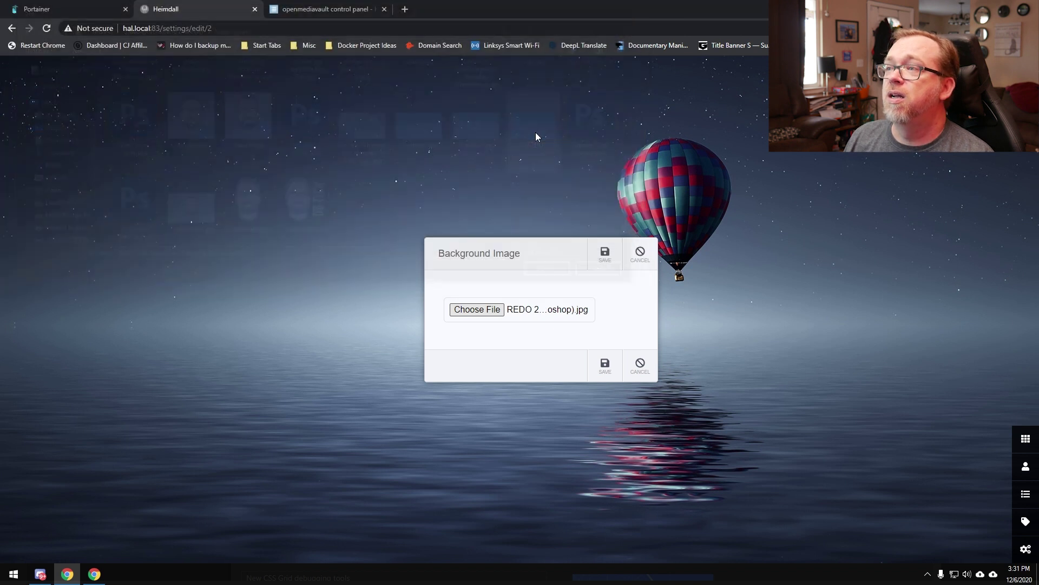
{"action": "left_click", "coordinate": [607, 369]}
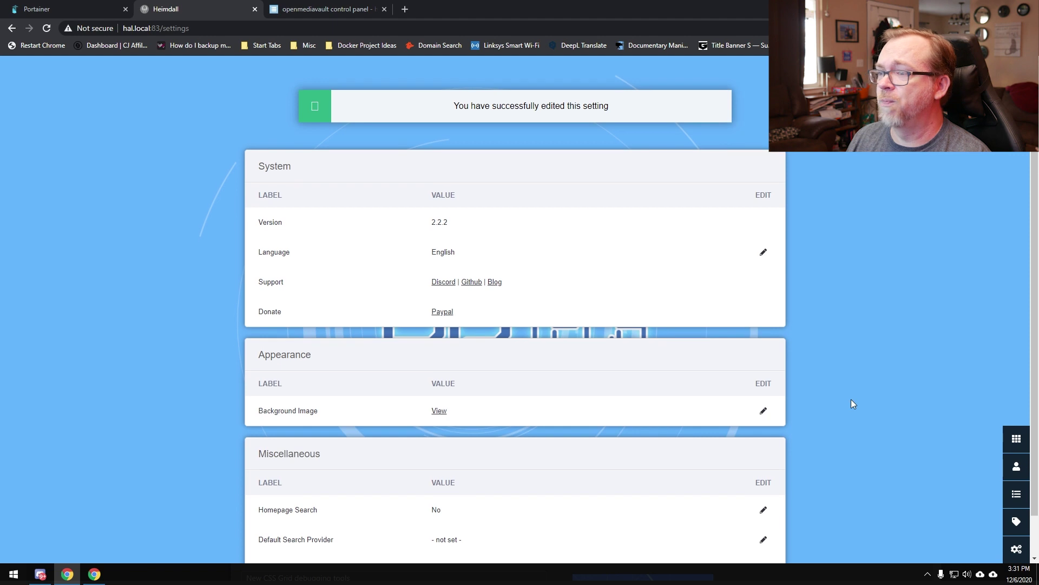
{"action": "scroll", "coordinate": [851, 401], "scroll_direction": "down", "scroll_amount": 1}
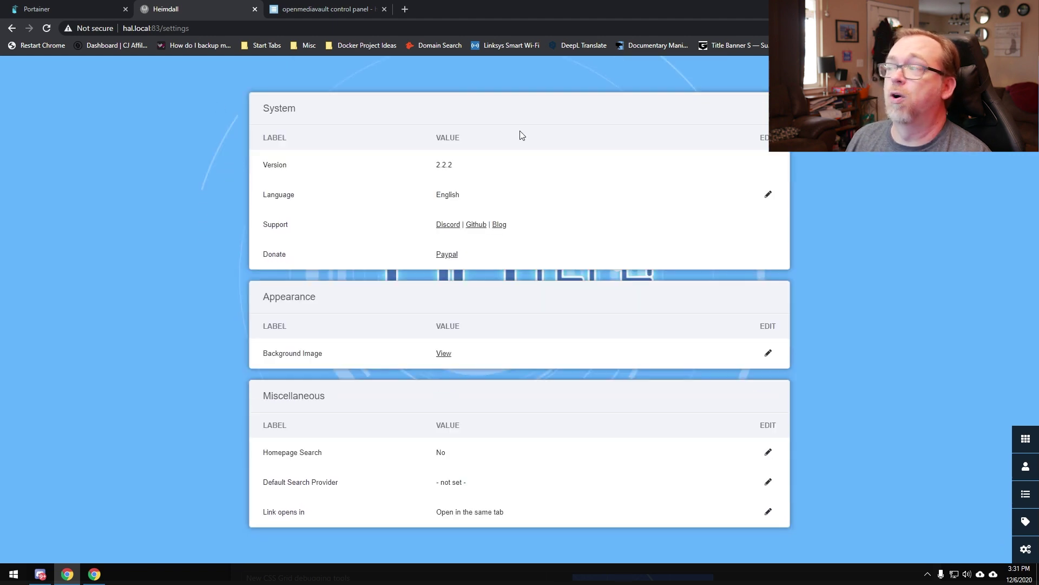
{"action": "left_click", "coordinate": [1023, 447]}
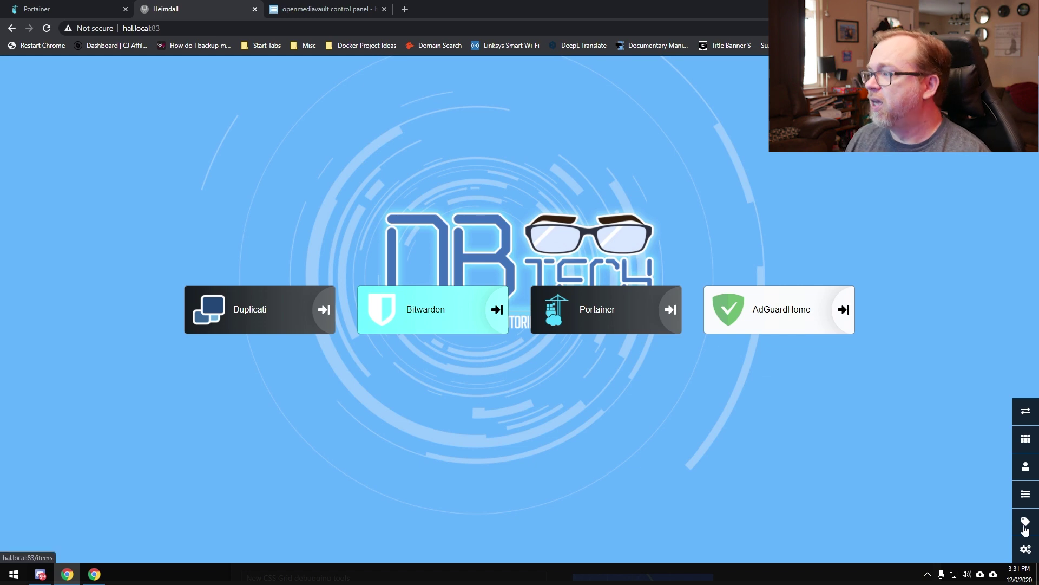
Step: Enable Homepage Search and search Google for 'duplicati db tech' from the dashboard
{"action": "left_click", "coordinate": [1026, 548]}
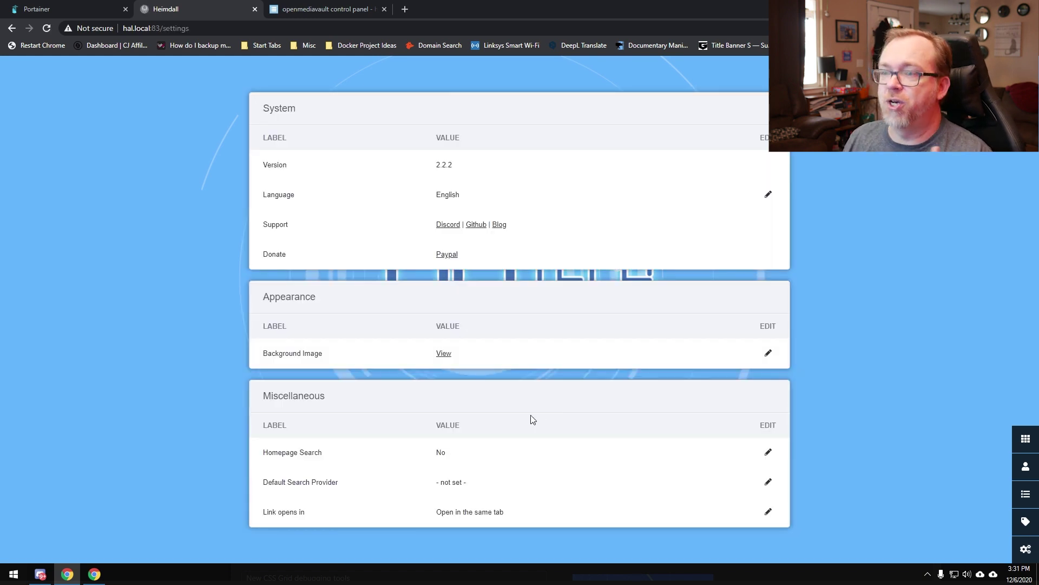
{"action": "left_click", "coordinate": [768, 454]}
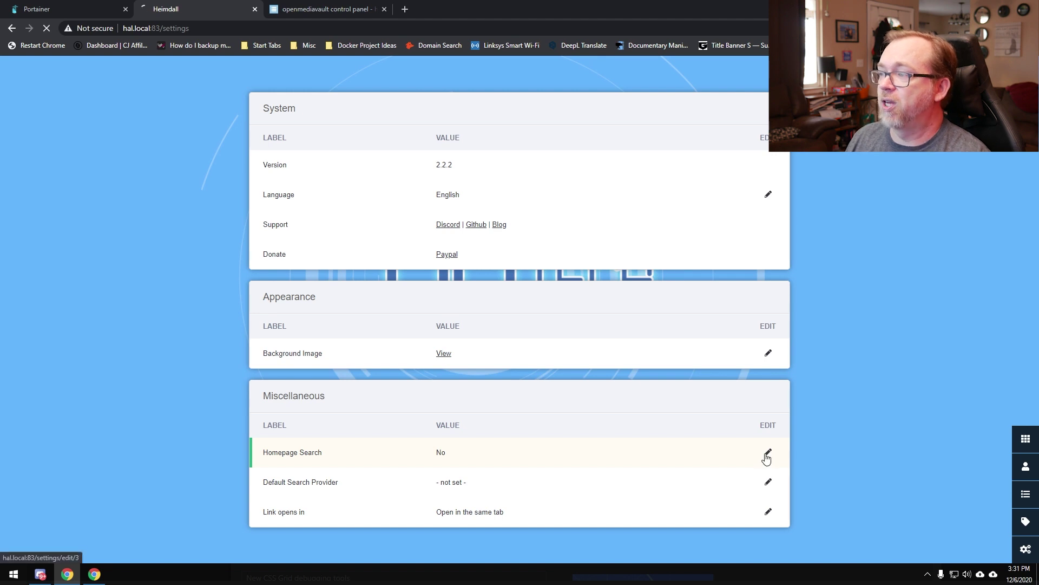
{"action": "left_click", "coordinate": [453, 309]}
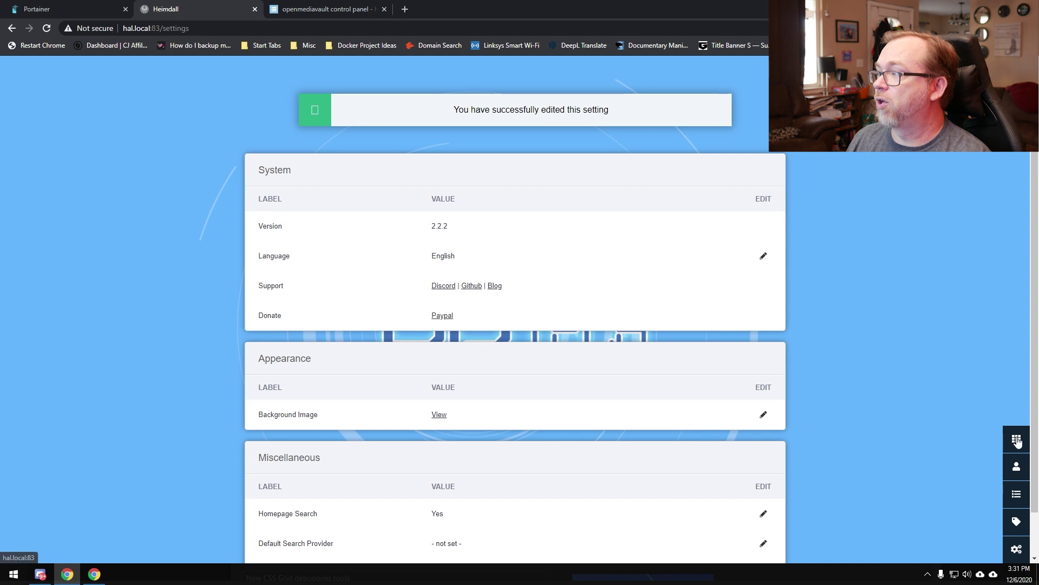
{"action": "left_click", "coordinate": [1017, 440]}
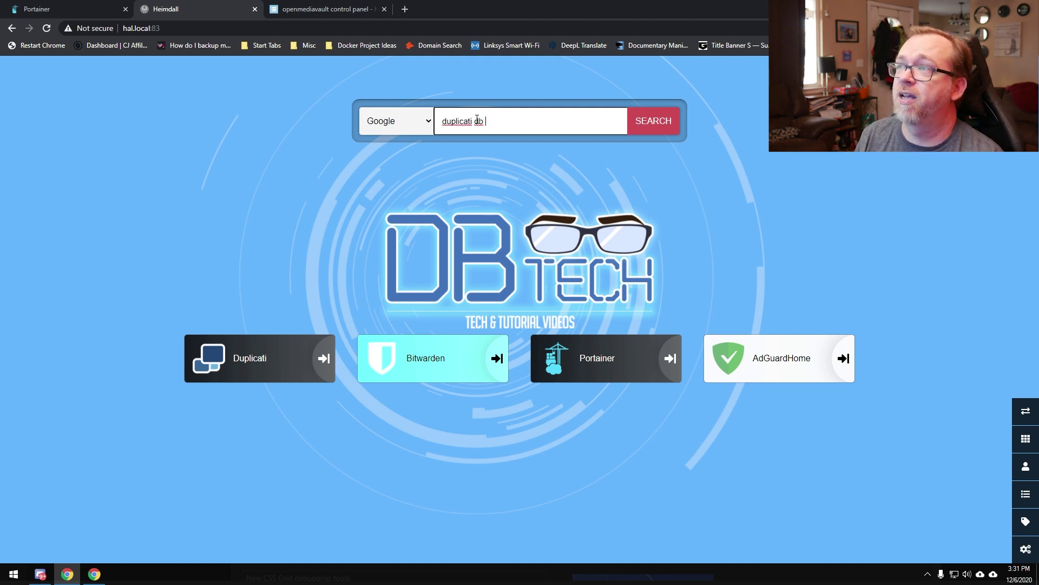
{"action": "key", "text": "Return"}
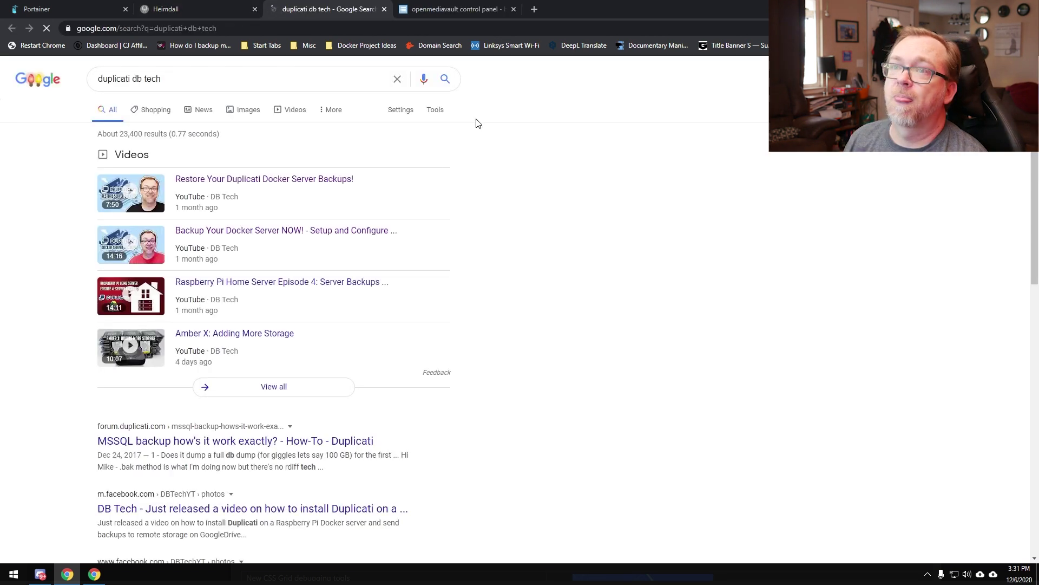
{"action": "mouse_move", "coordinate": [174, 231]}
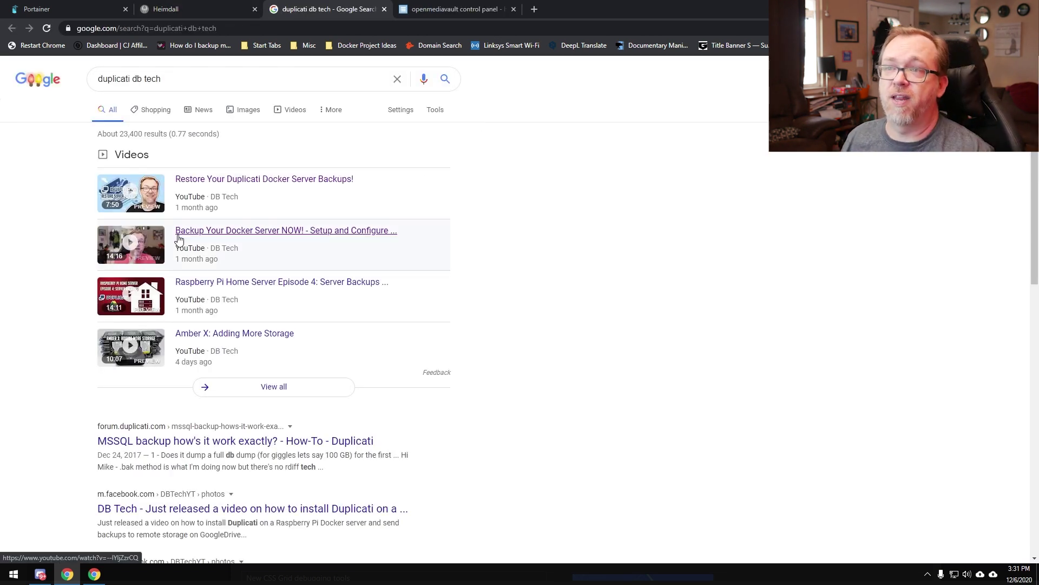